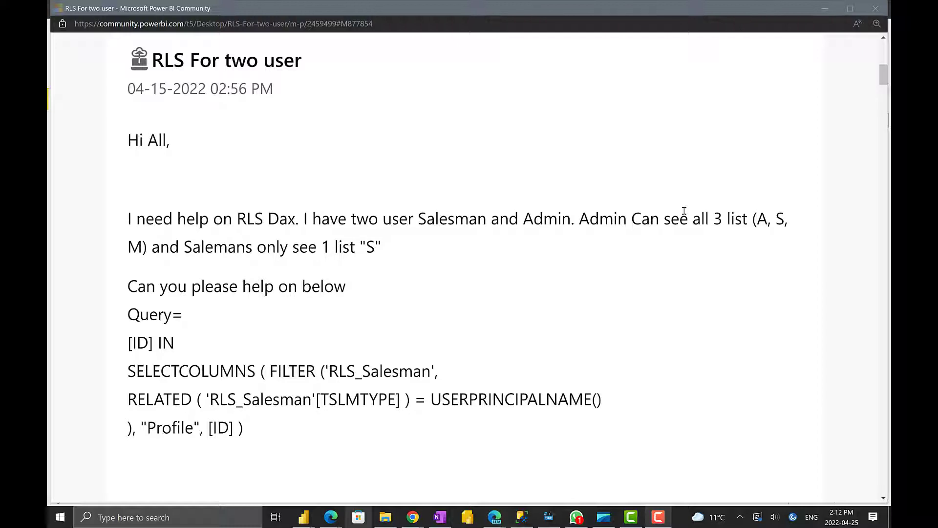
Switch from the forum post back to the 'RLS with different levels' report in Power BI Desktop
key(alt+Tab)
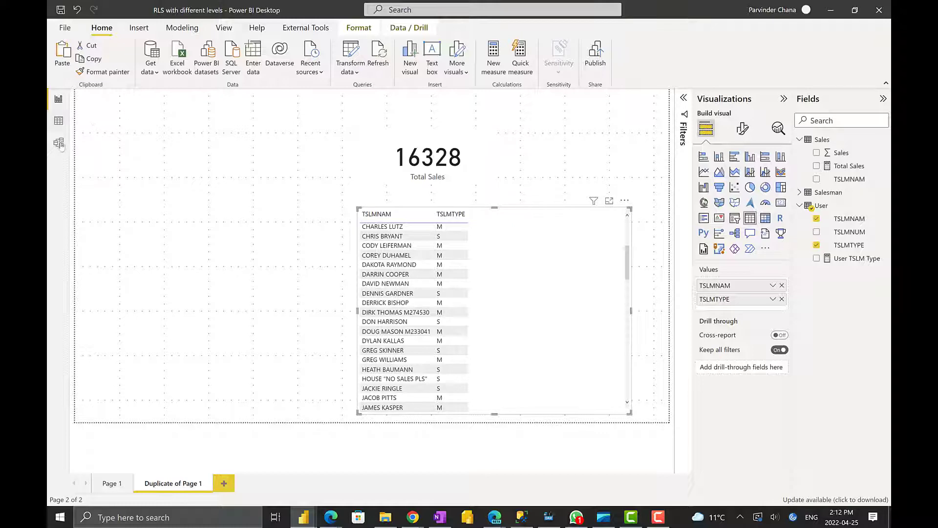
In Data view, inspect the User table's TSLMNUM values and M/A types, then show the Sales table
click(57, 124)
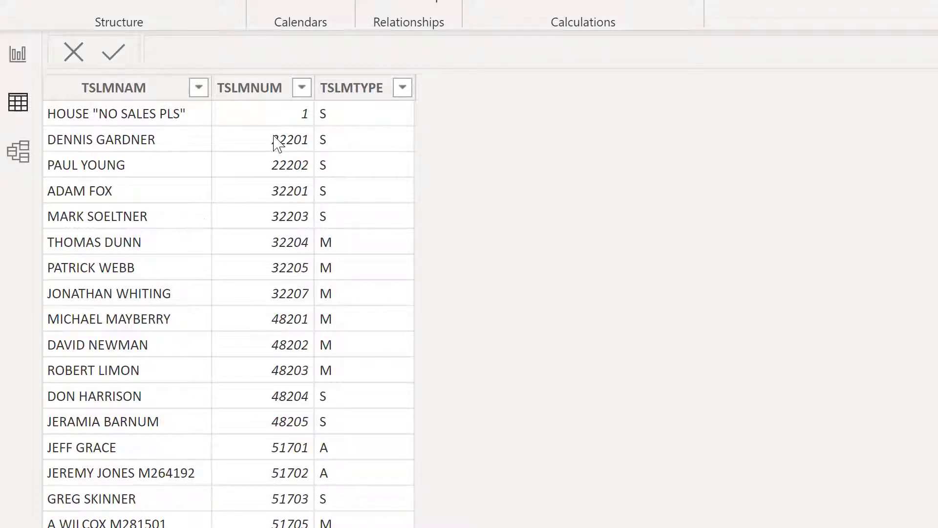
click(276, 267)
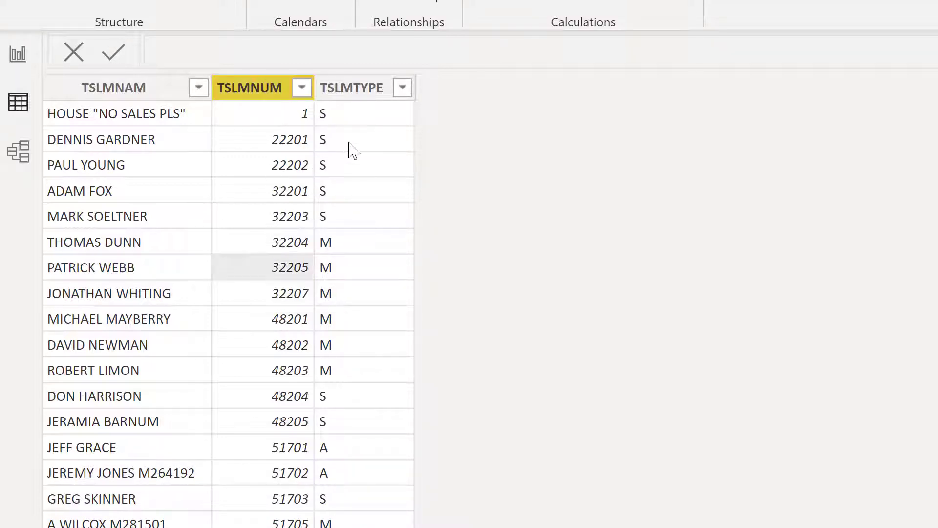
click(356, 245)
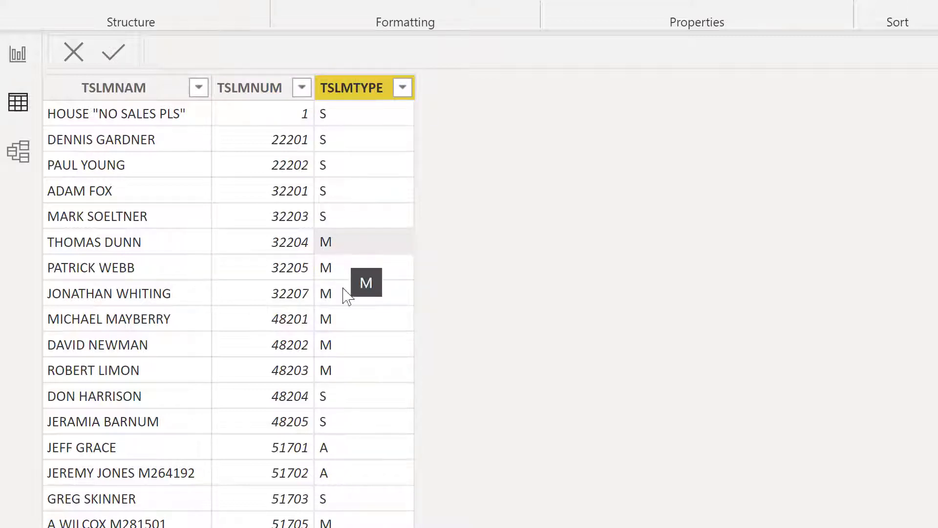
click(334, 456)
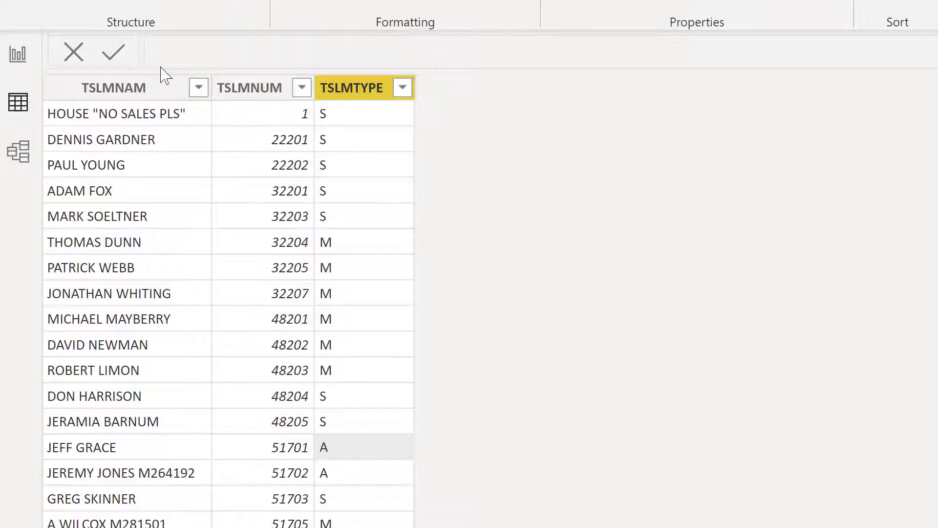
click(934, 157)
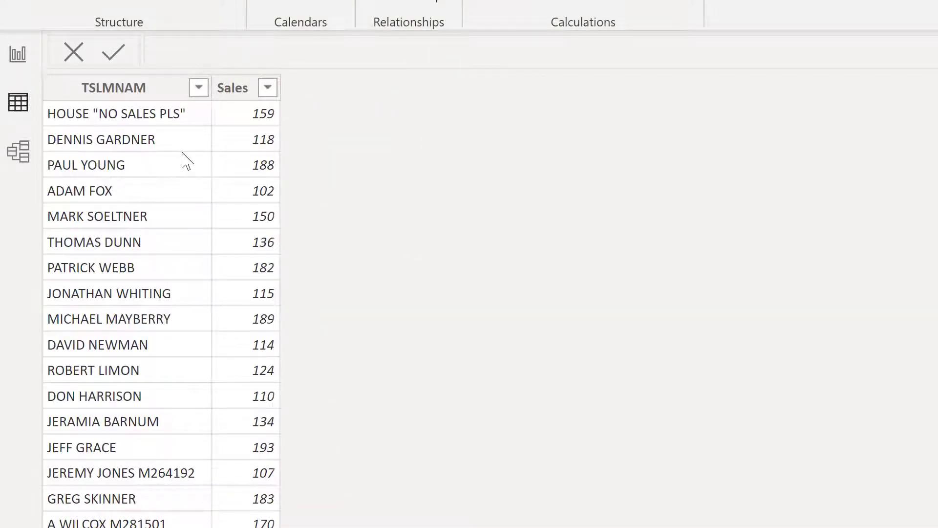
Check the User-to-Sales relationship in Model view, then nudge the name/type table on the report page
click(18, 152)
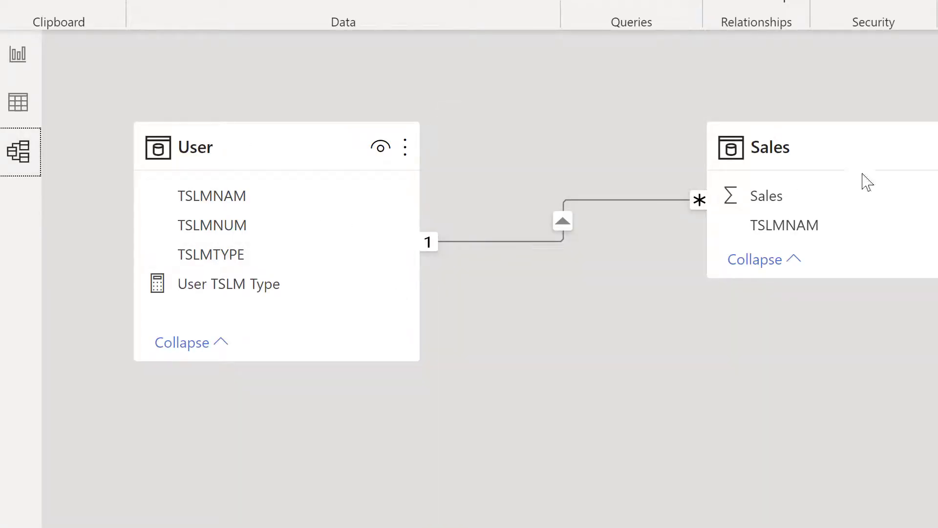
drag(791, 142, 625, 137)
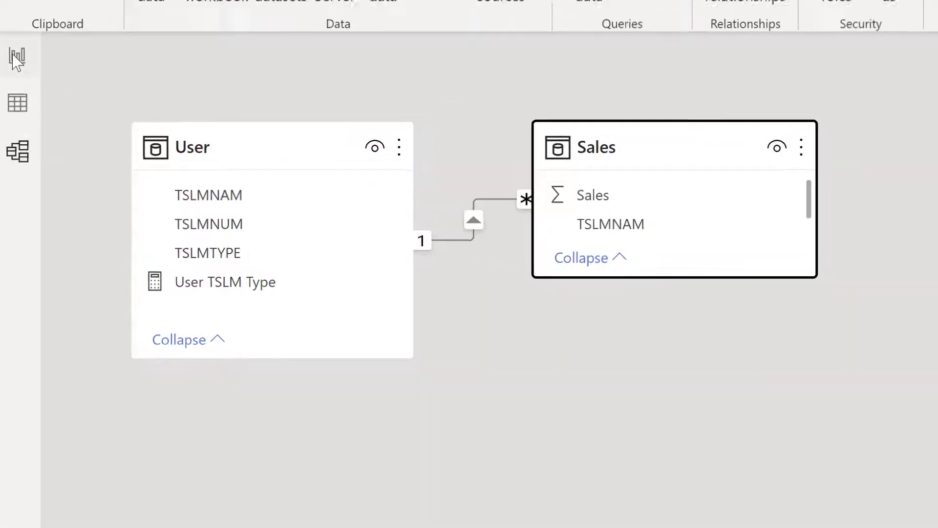
click(18, 54)
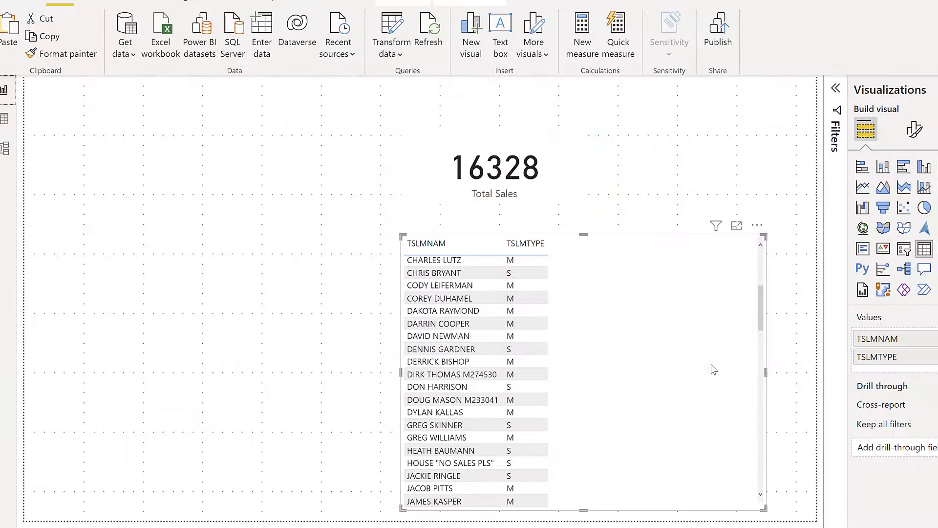
drag(711, 368, 731, 357)
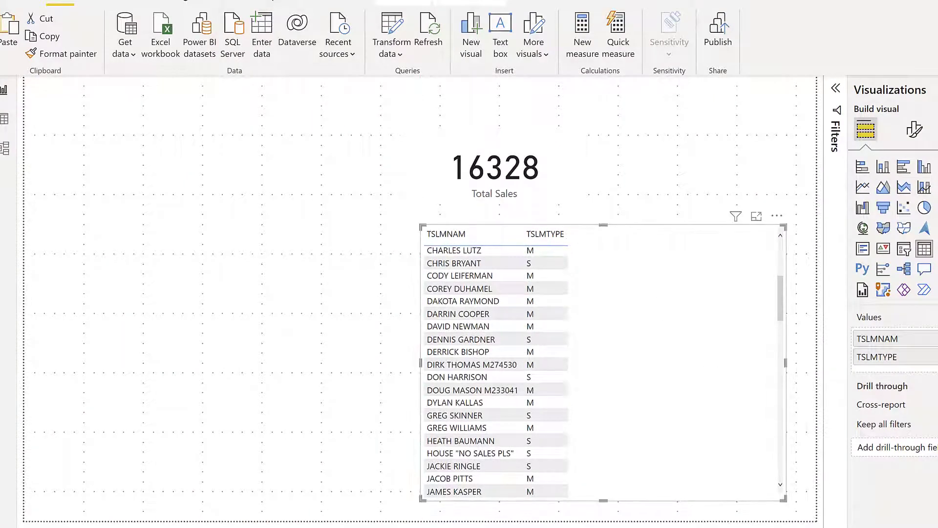
click(937, 206)
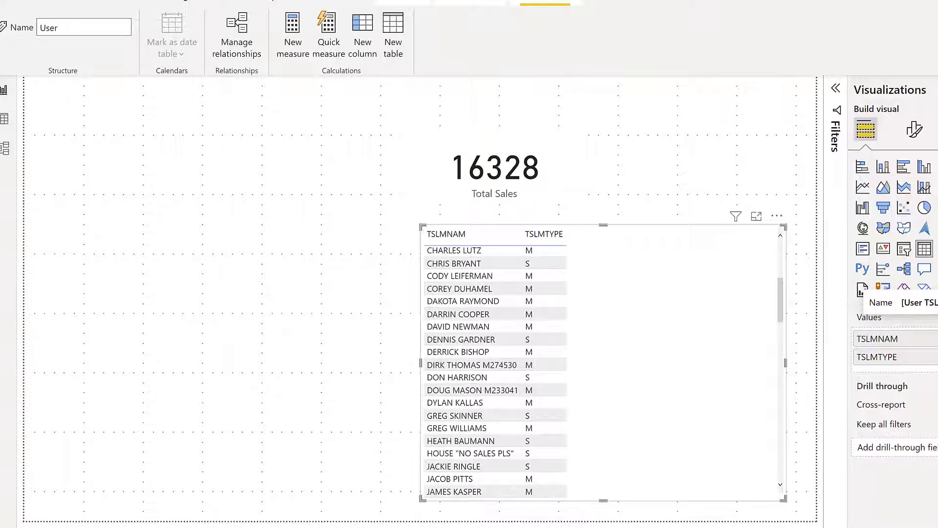
click(937, 289)
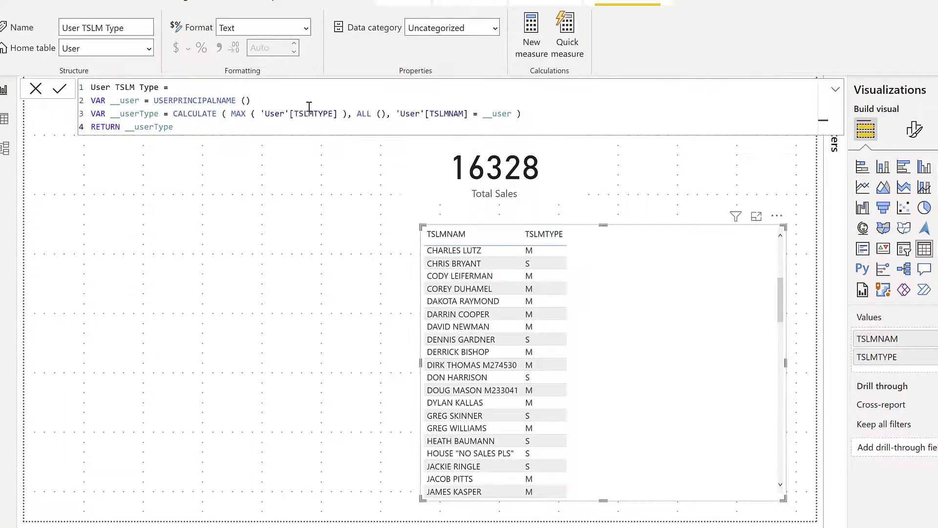
scroll(309, 107, up, 3)
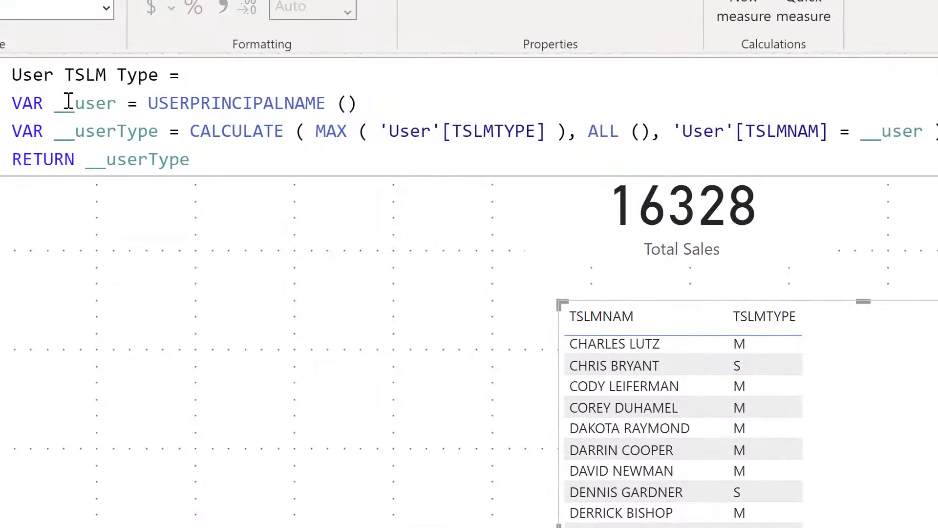
drag(55, 103, 362, 102)
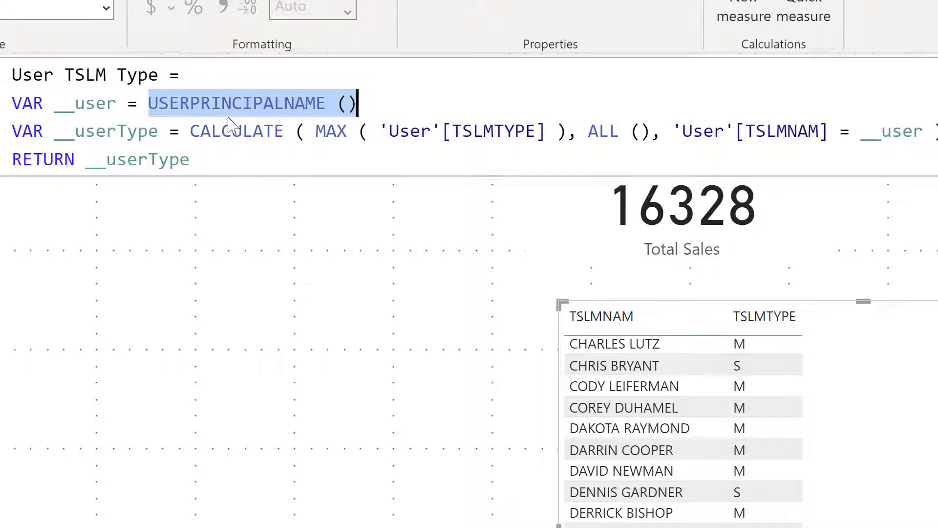
click(86, 100)
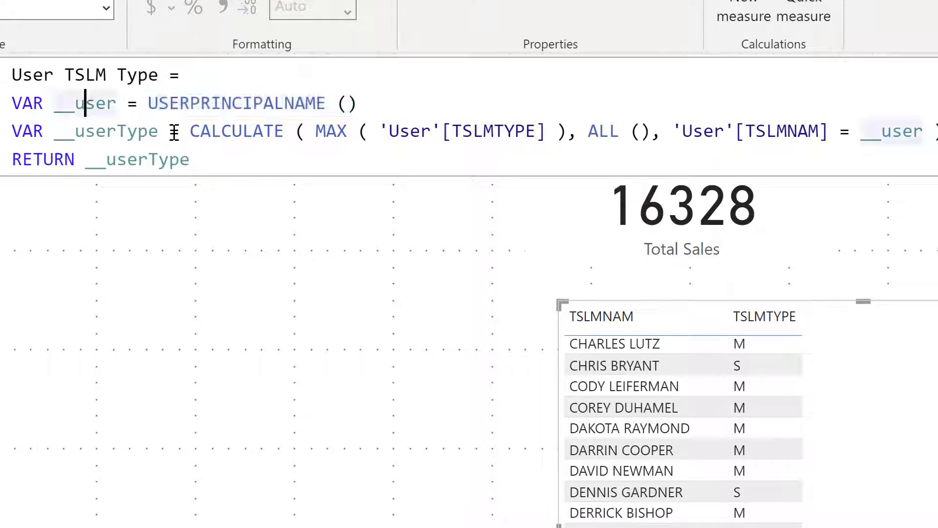
click(190, 133)
key(ctrl+shift+Right)
key(shift+Right)
key(shift+Right)
key(shift+Right)
key(shift+Right)
key(shift+Right)
key(shift+Right)
key(shift+Right)
key(shift+Right)
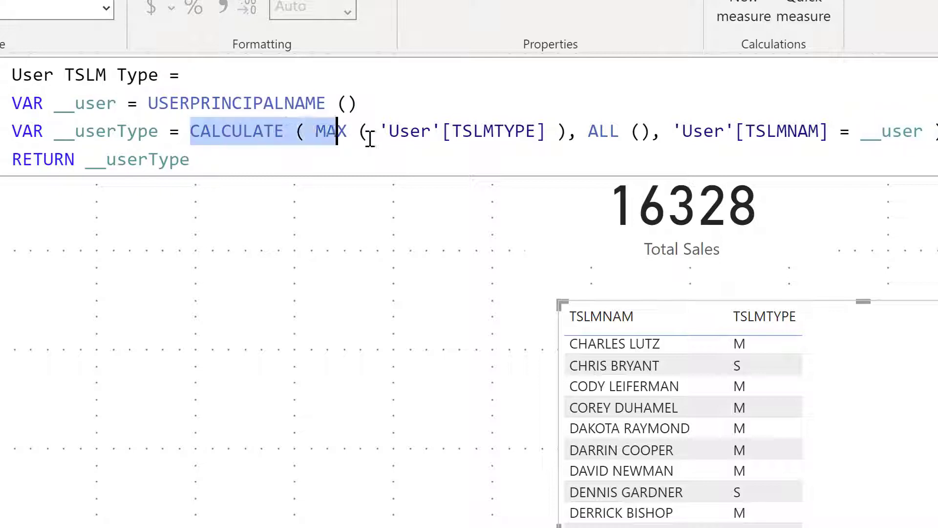
click(384, 131)
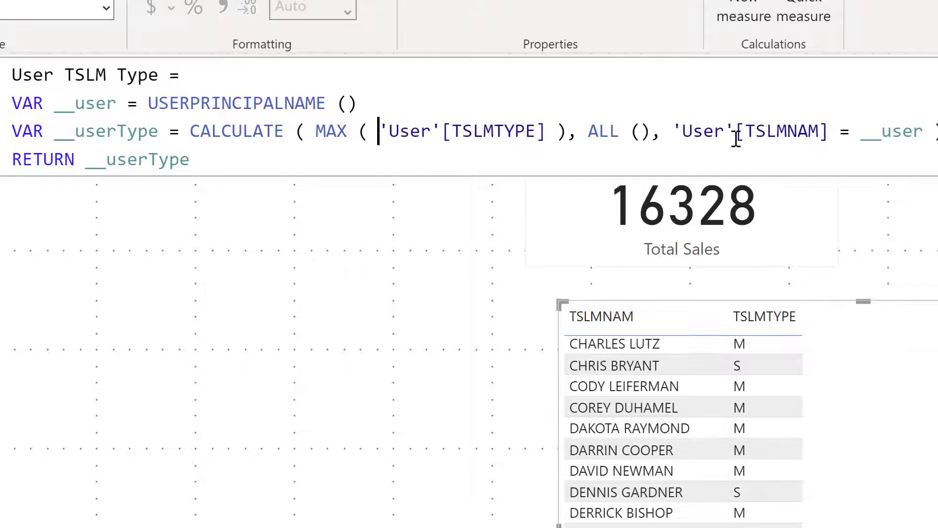
drag(766, 131, 818, 131)
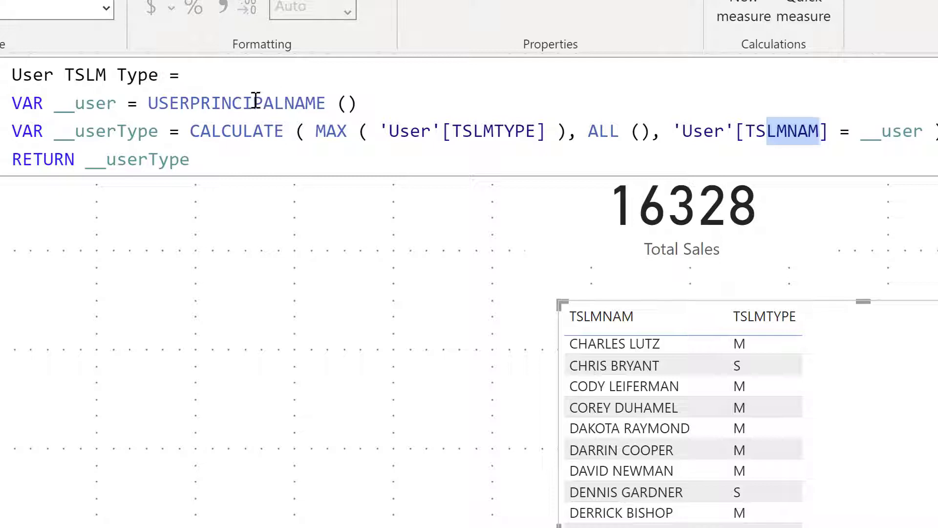
drag(51, 103, 380, 105)
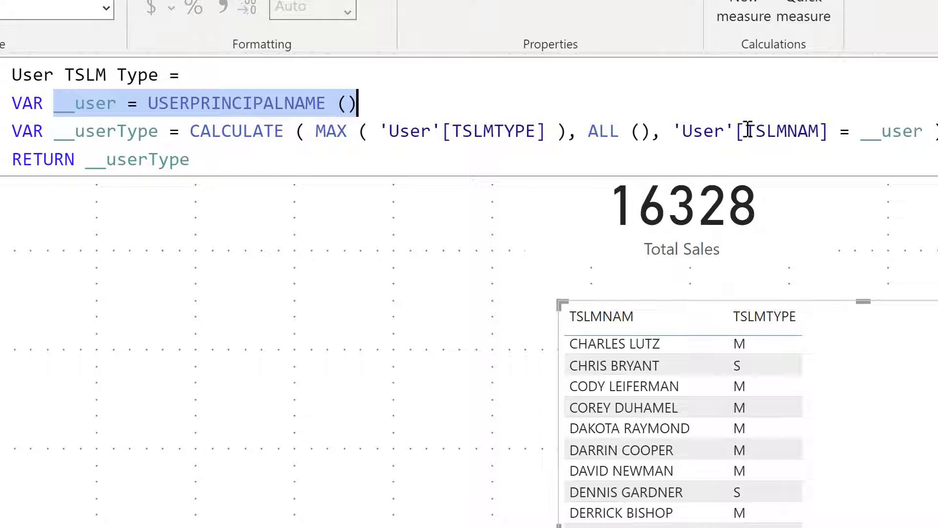
drag(588, 131, 652, 131)
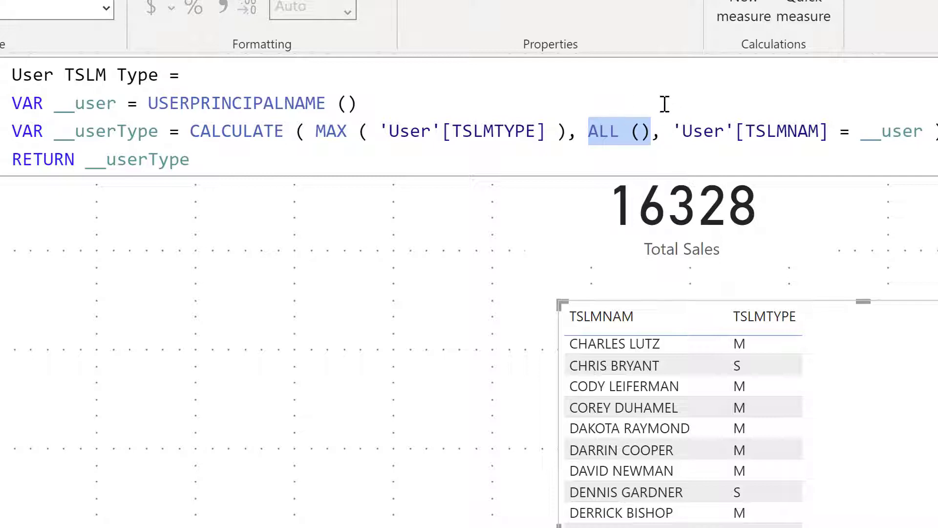
double_click(133, 159)
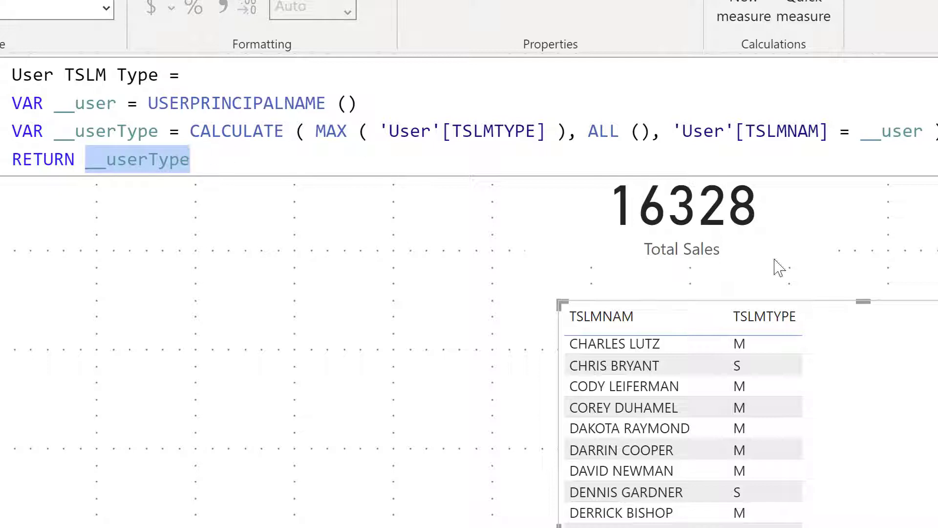
click(804, 224)
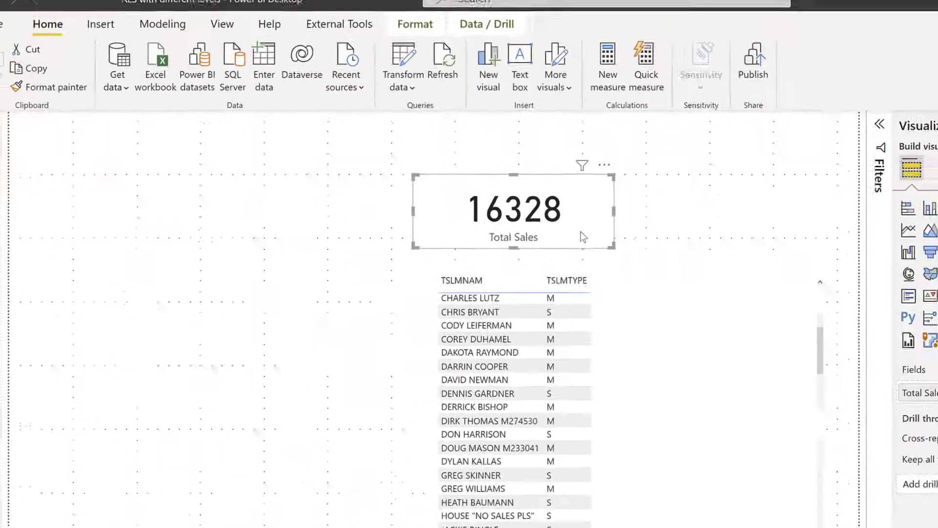
Duplicate the Total Sales card and make the copy show the User TSLM Type measure
drag(558, 233, 676, 224)
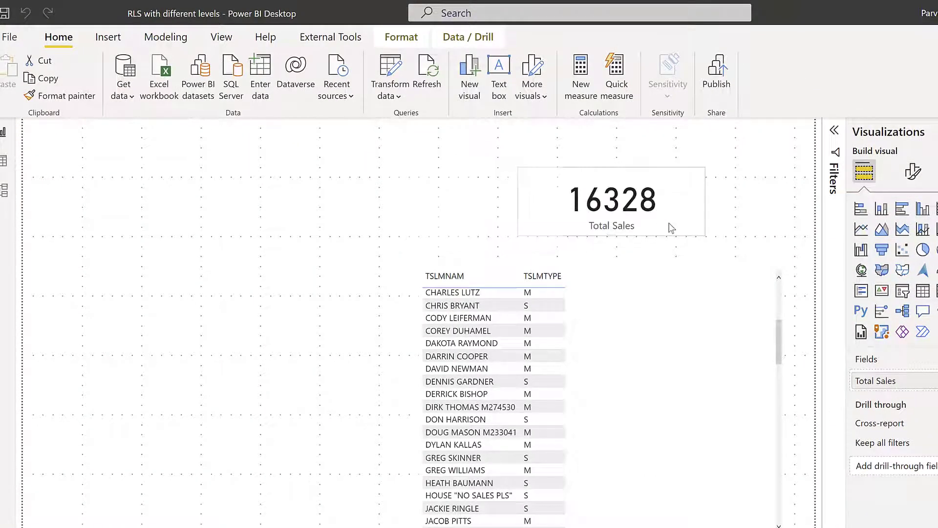
key(ctrl+z)
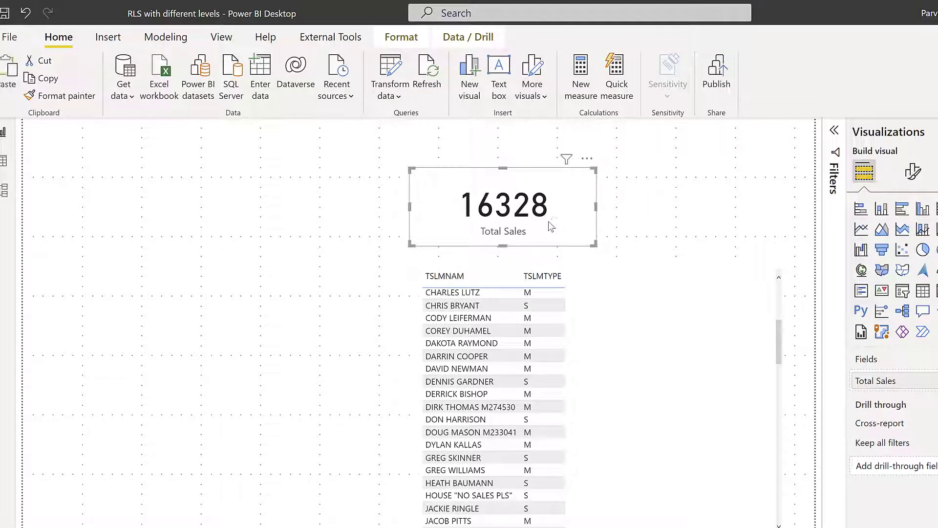
drag(548, 220, 748, 214)
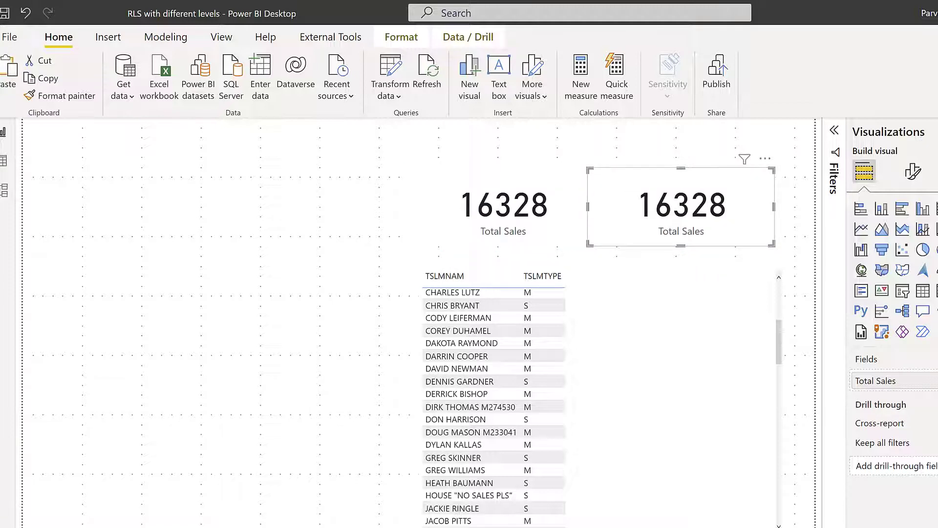
drag(935, 384, 911, 386)
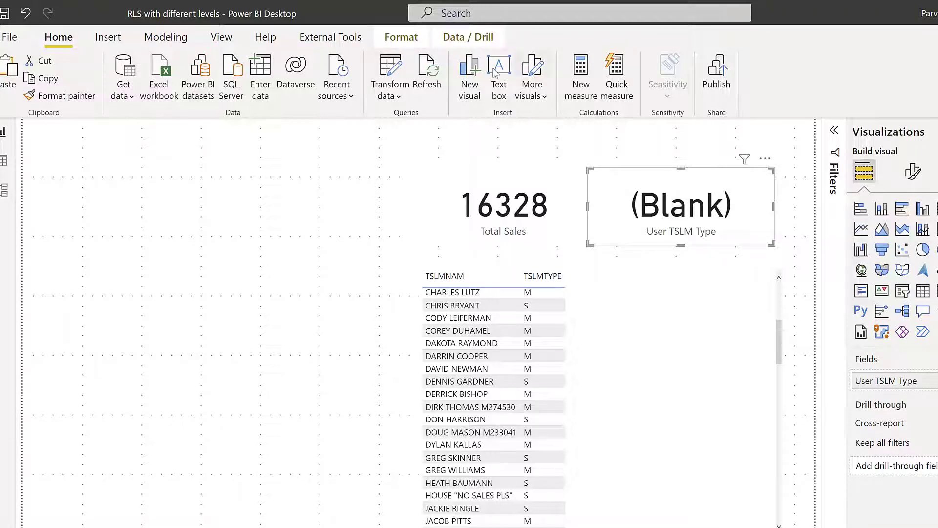
click(169, 37)
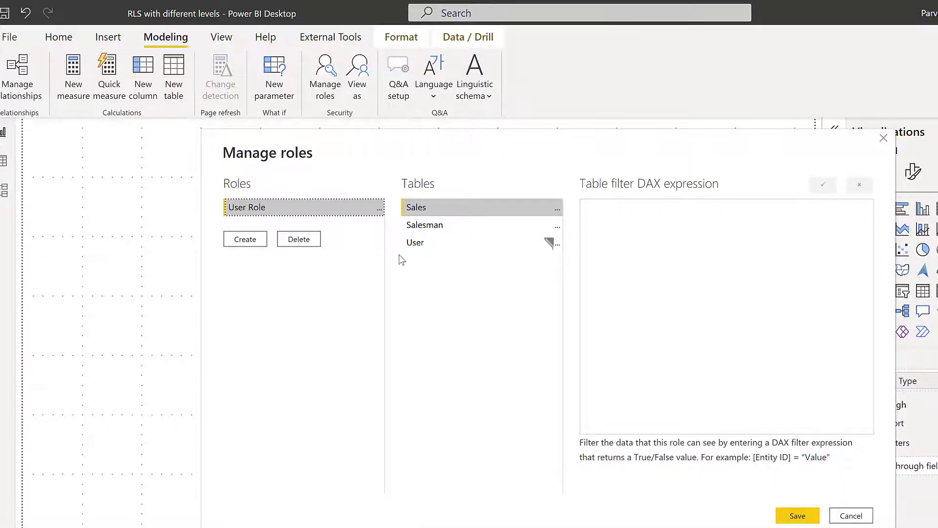
In the User table's role filter, change the IF condition's type value from "M" to "A"
click(415, 244)
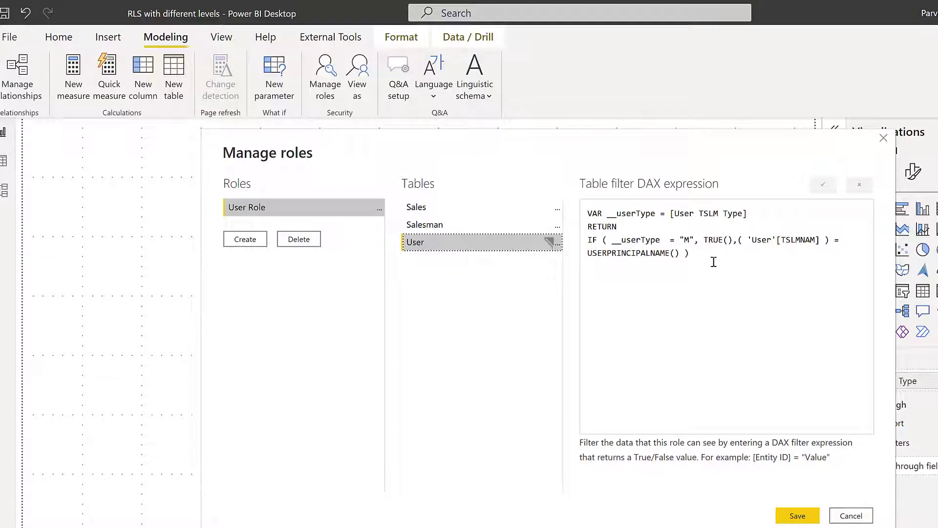
click(697, 260)
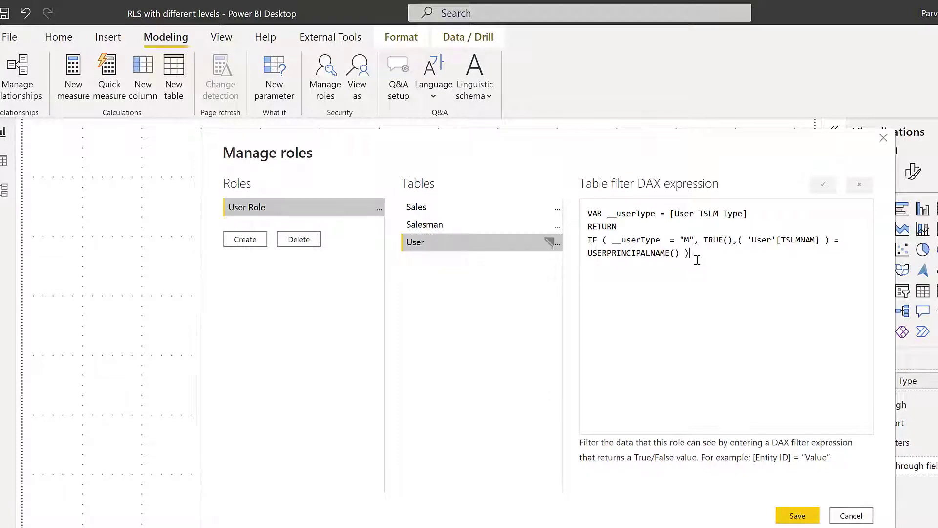
double_click(619, 213)
click(678, 214)
drag(562, 99, 705, 97)
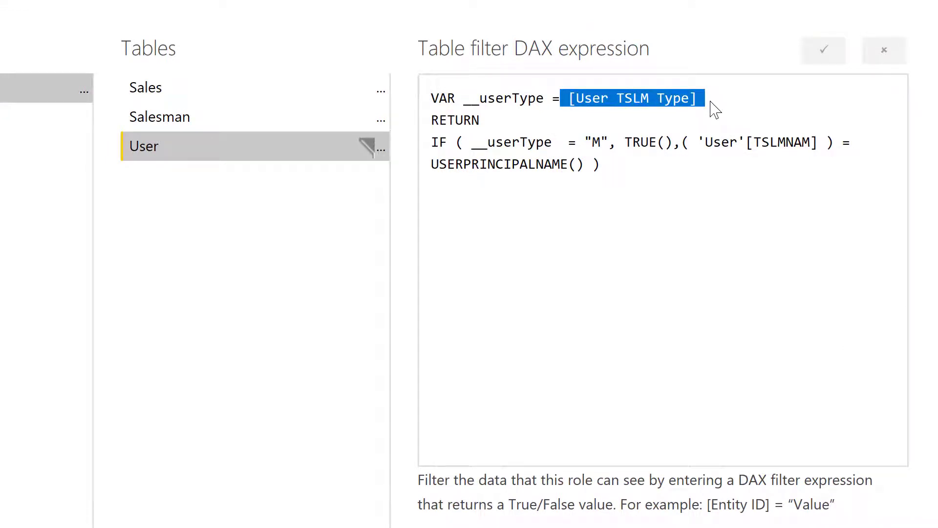
click(497, 148)
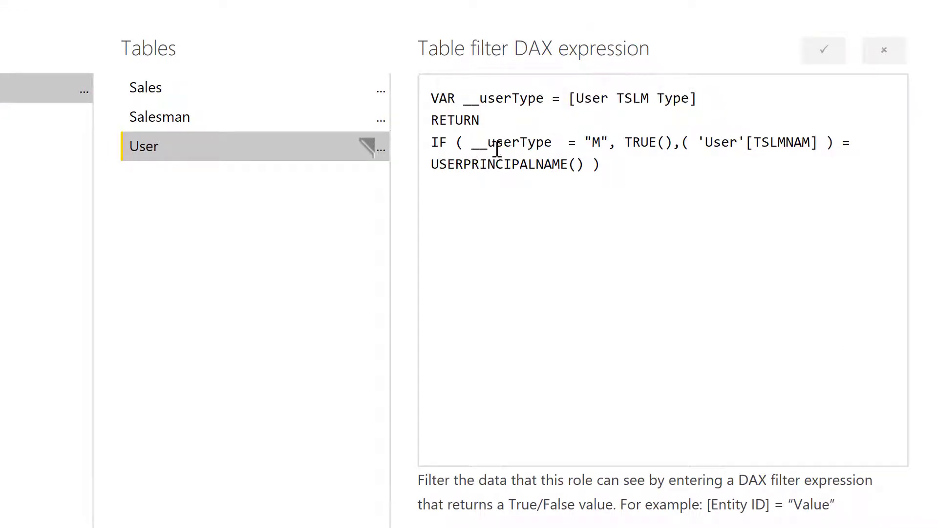
double_click(474, 142)
click(593, 143)
key(BackSpace)
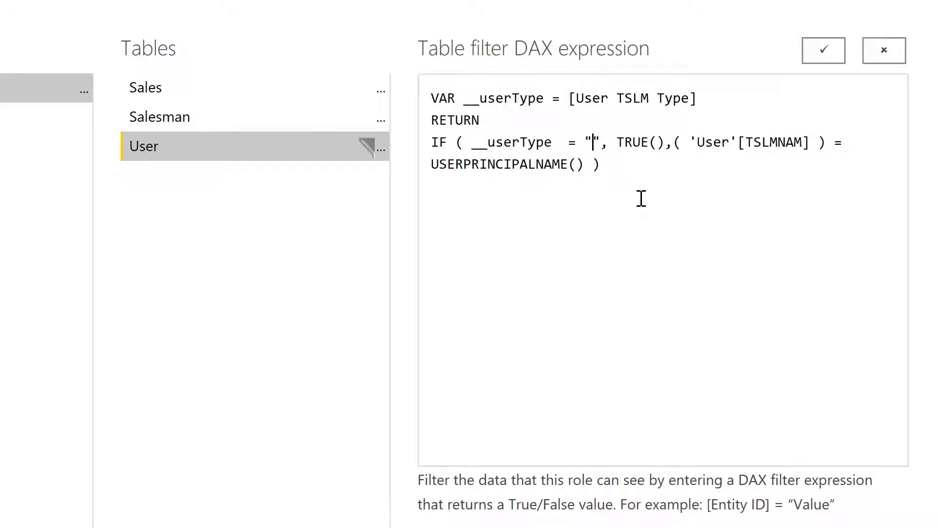
text(A)
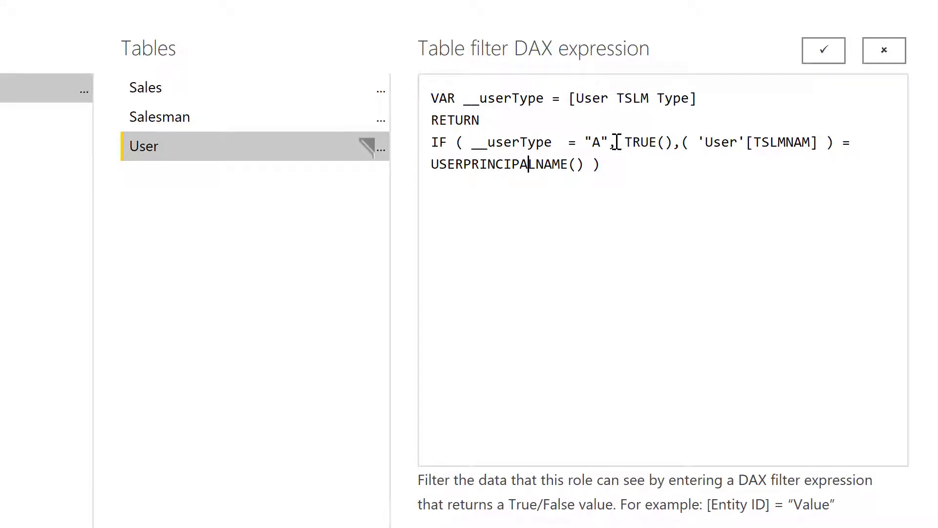
Review the filter's TRUE() branch and its USERPRINCIPALNAME() name-matching condition
drag(624, 142, 678, 147)
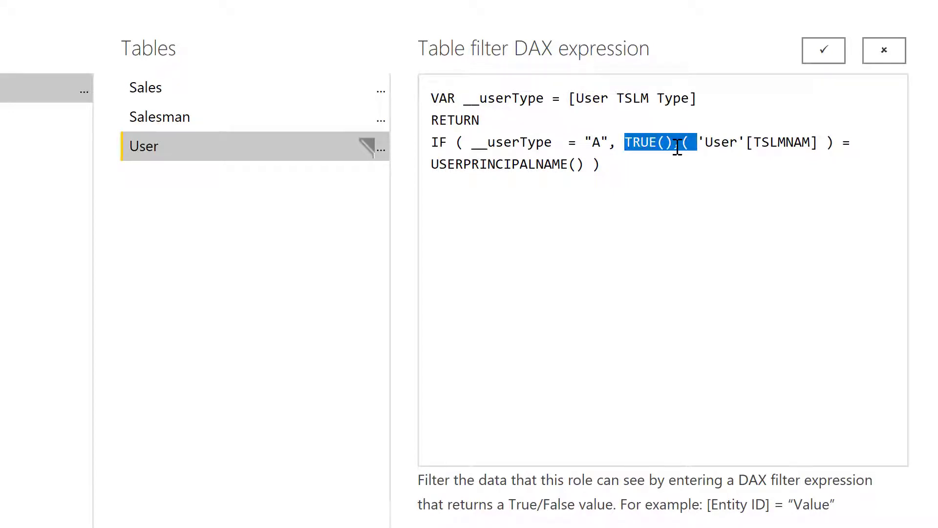
click(689, 161)
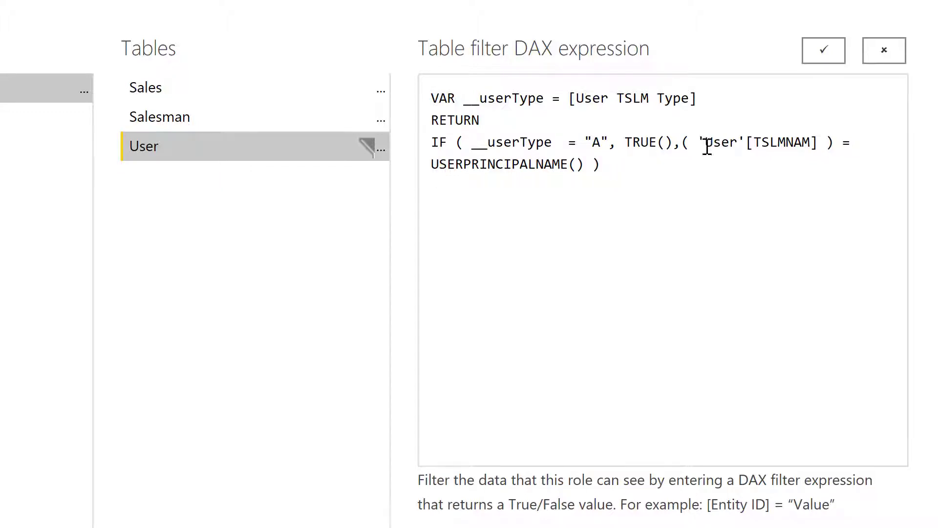
shift+click(704, 144)
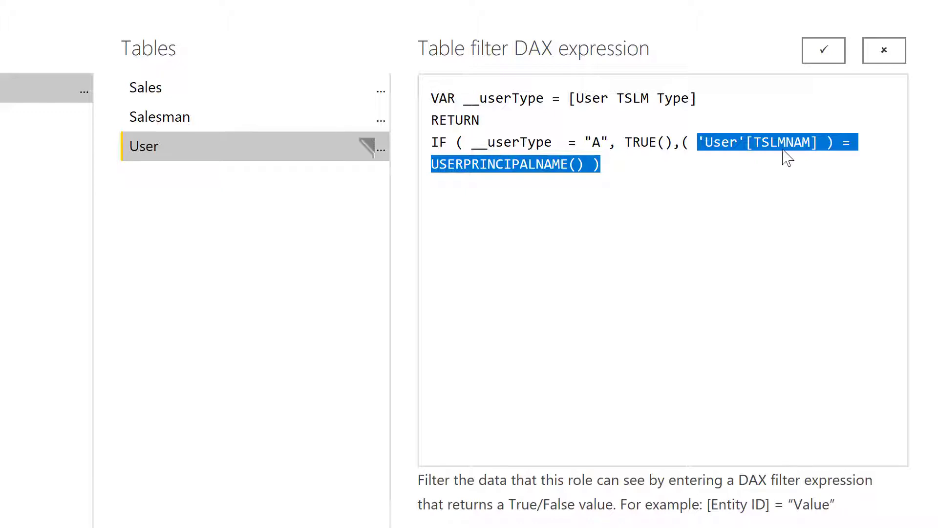
click(620, 171)
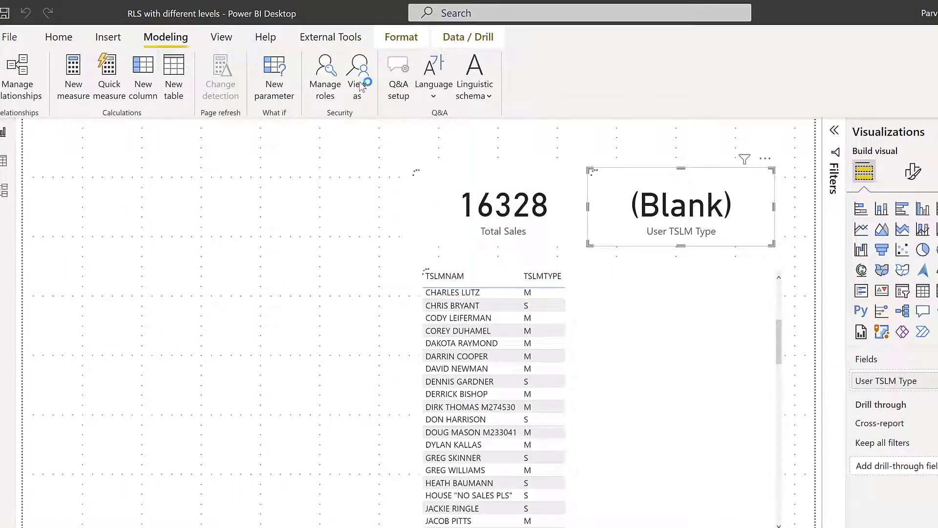
Preview the report as User Role, entering a sample salesperson's name as the Other user
click(682, 222)
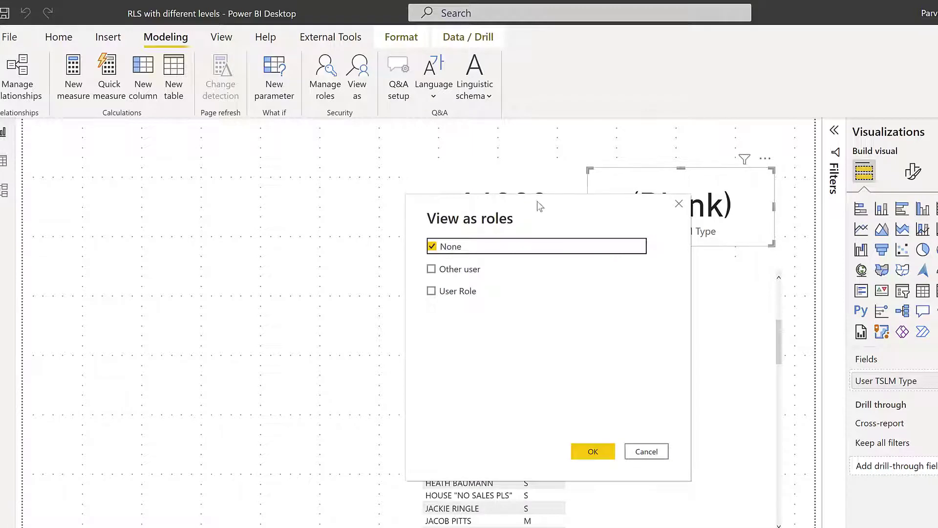
drag(537, 200, 295, 229)
click(172, 290)
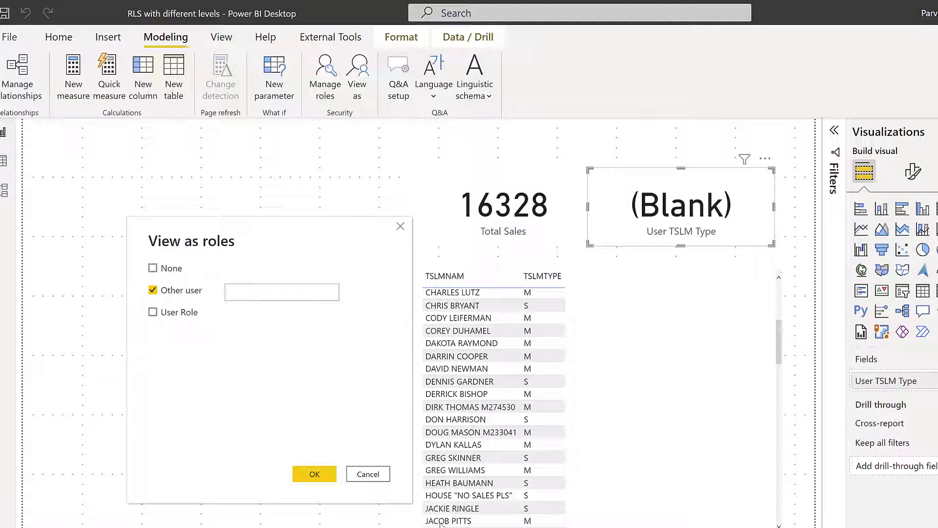
click(241, 290)
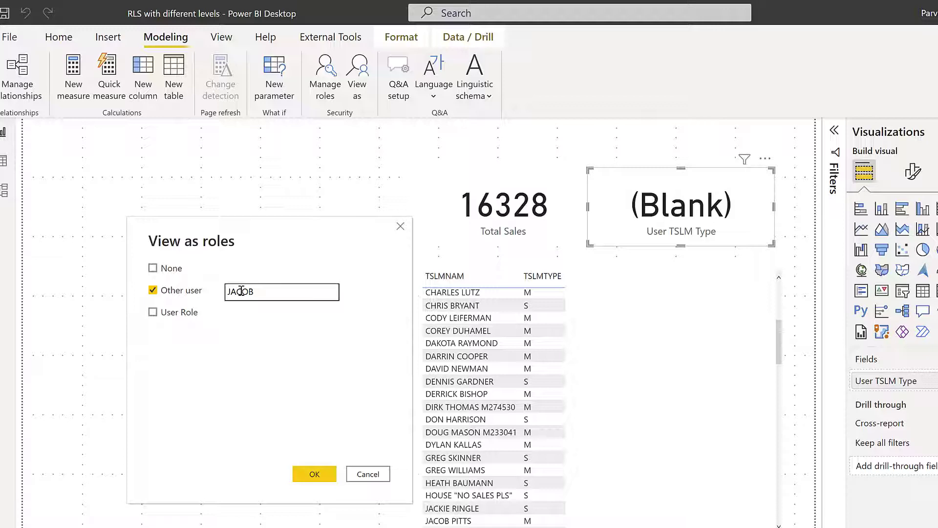
key(ctrl+a)
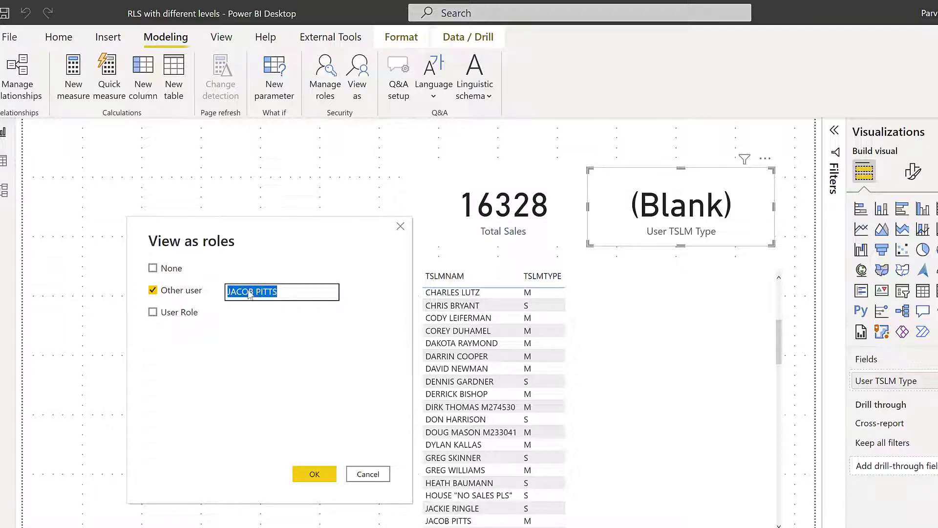
click(184, 315)
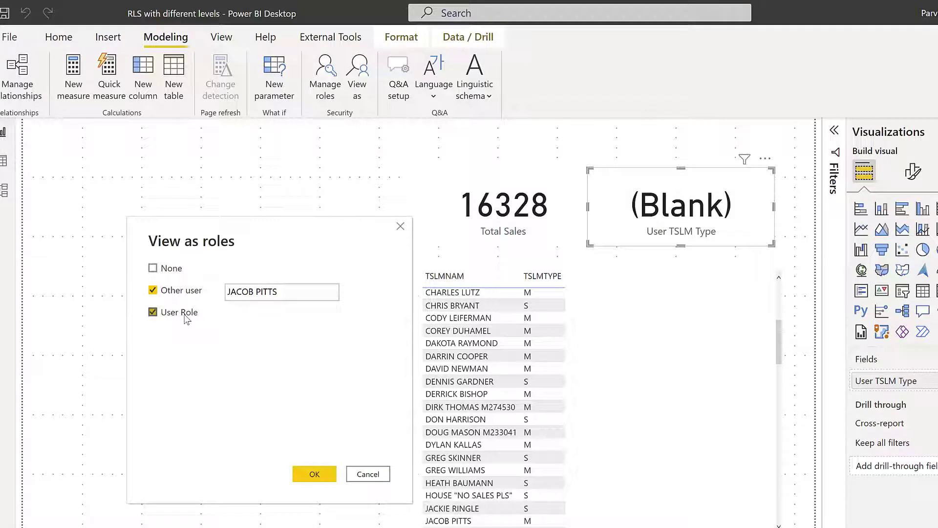
click(249, 291)
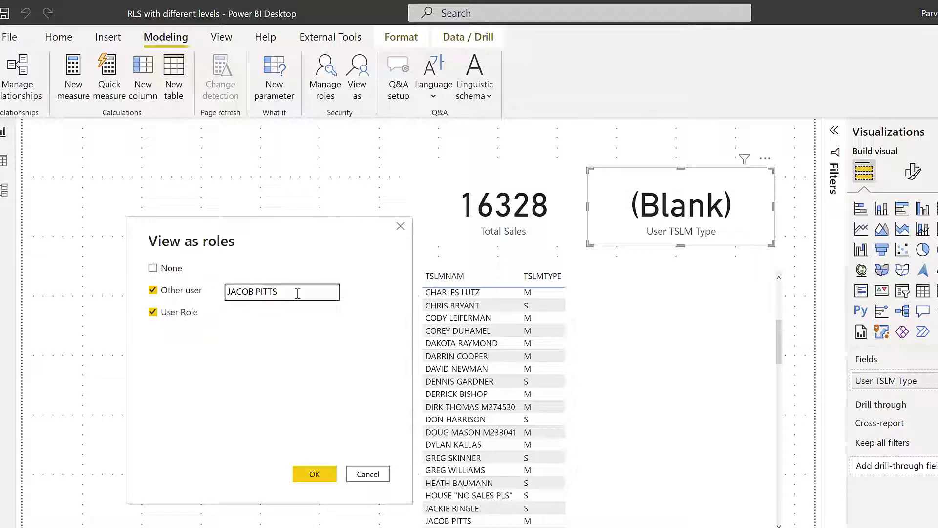
drag(299, 292, 225, 291)
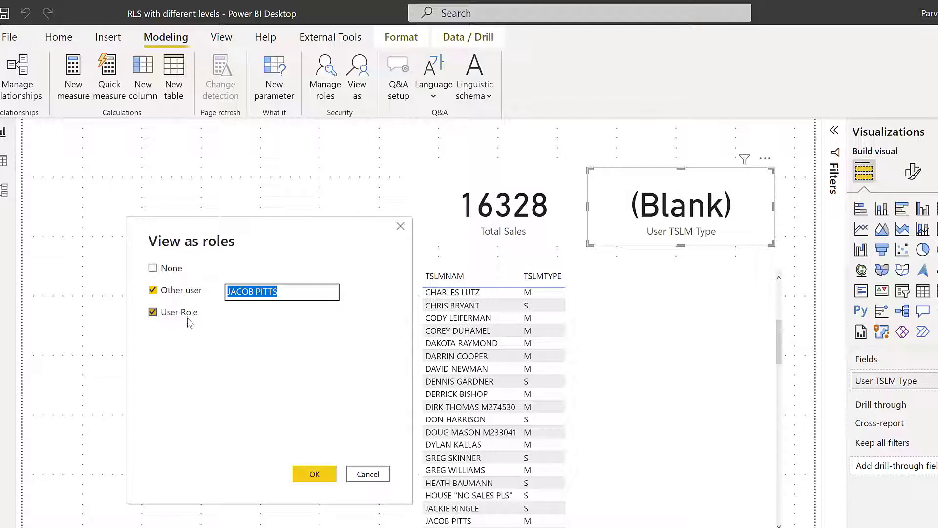
click(315, 474)
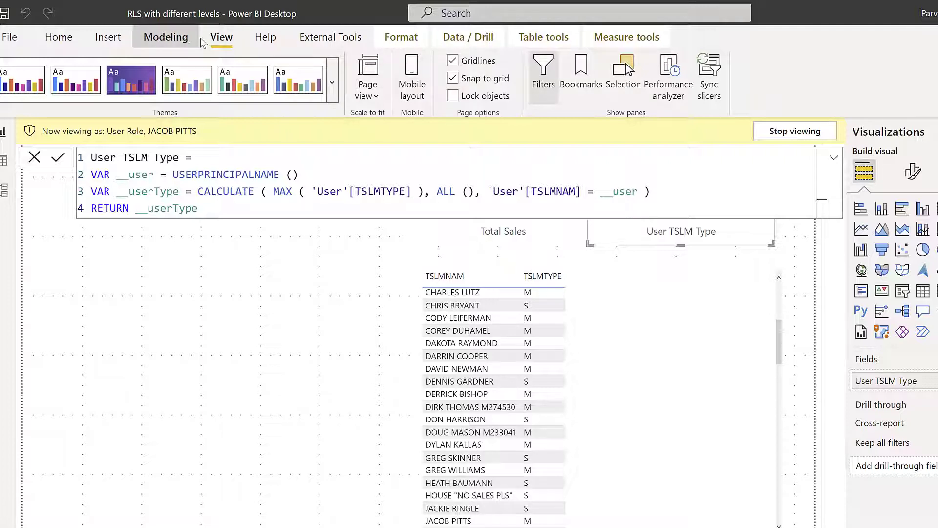
click(161, 37)
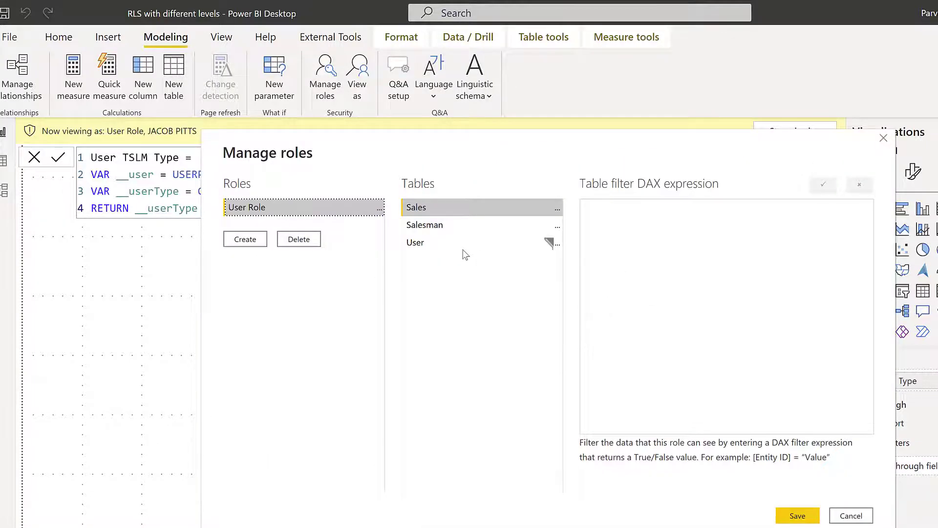
Change "M" to "A" in the User table filter, save the role, and stop the preview
click(495, 249)
double_click(688, 240)
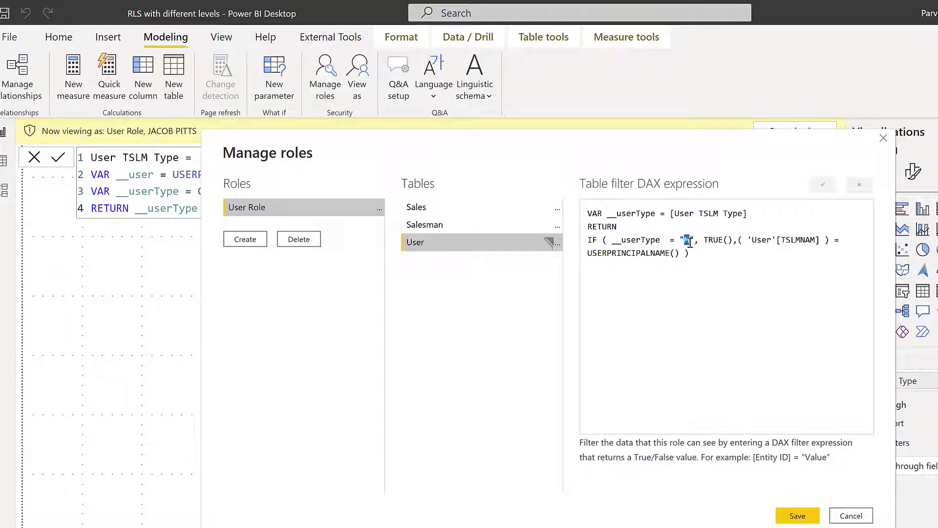
text(A)
click(801, 519)
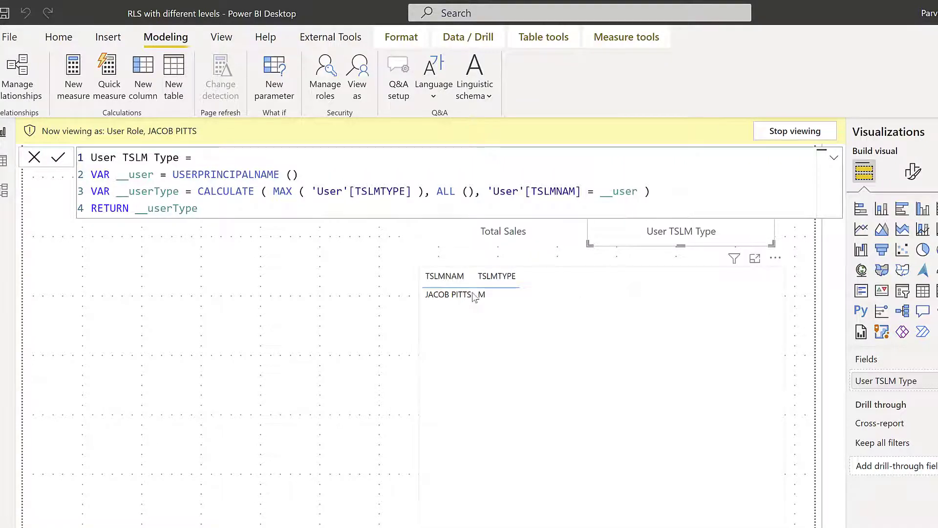
click(347, 254)
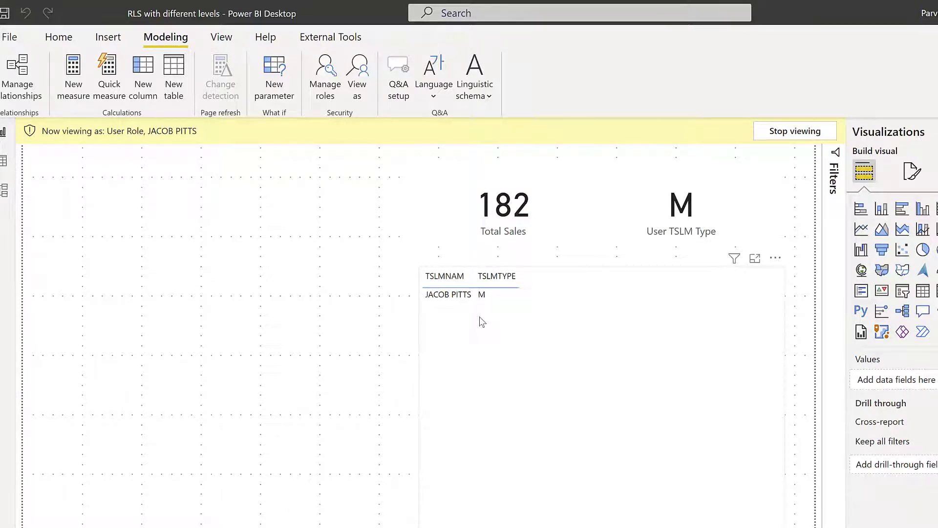
click(794, 132)
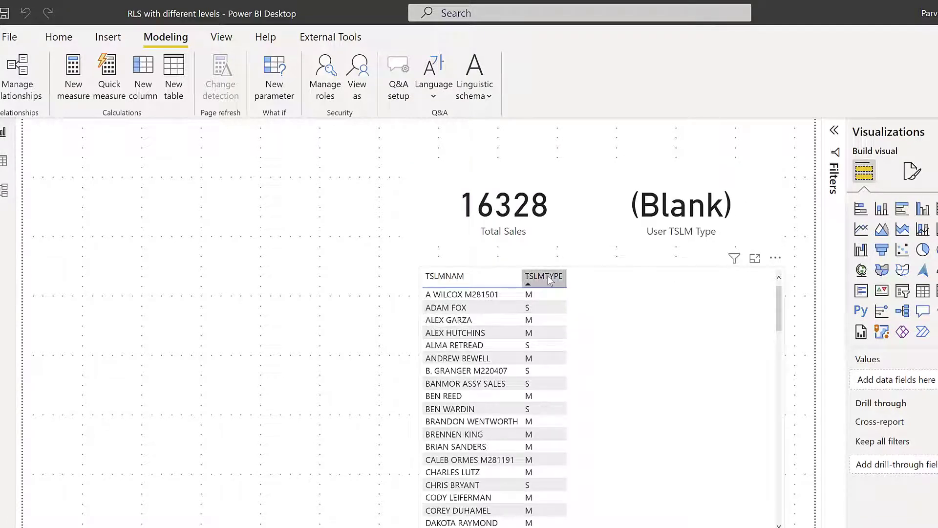
Sort the table by TSLMTYPE and preview the report as User Role for another sample salesperson
click(547, 275)
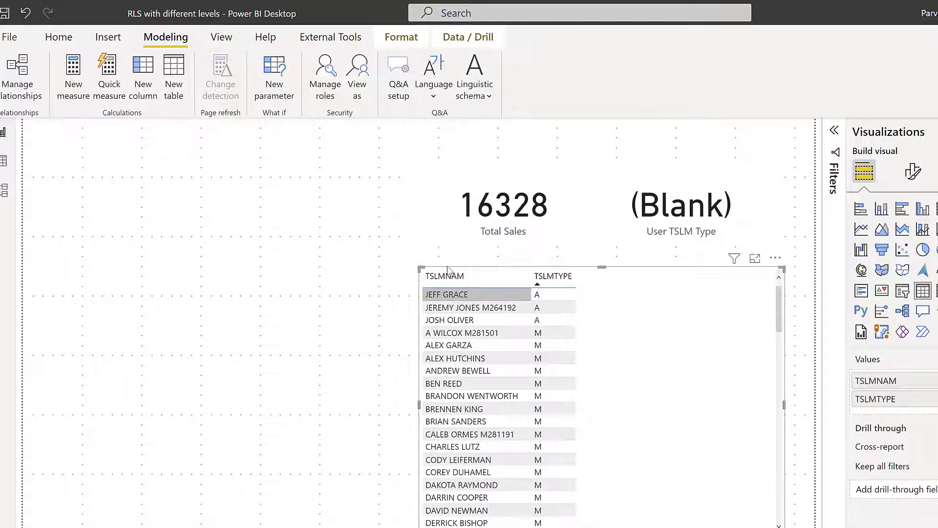
click(363, 88)
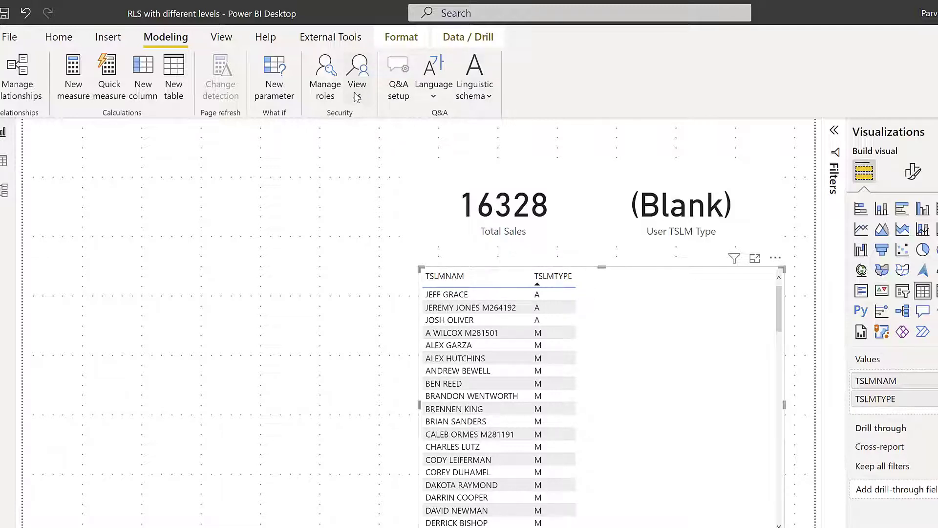
drag(494, 206, 233, 220)
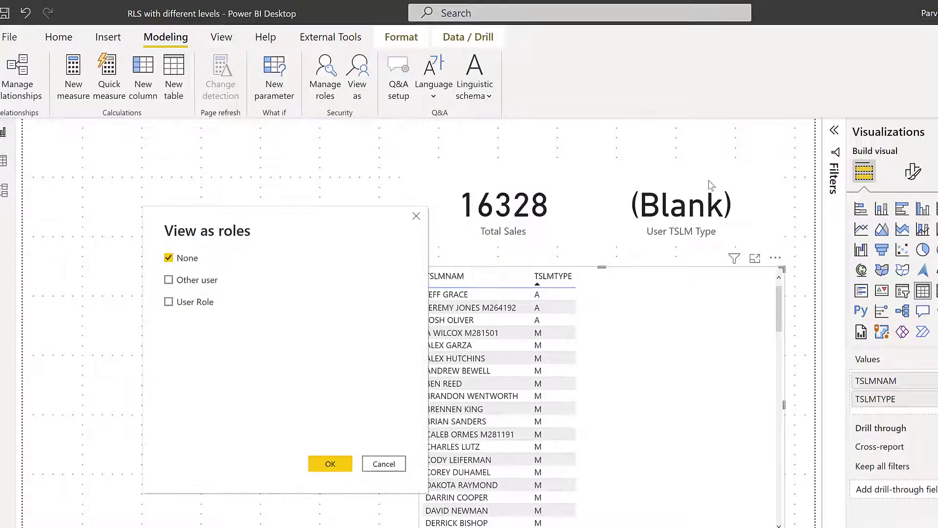
click(201, 282)
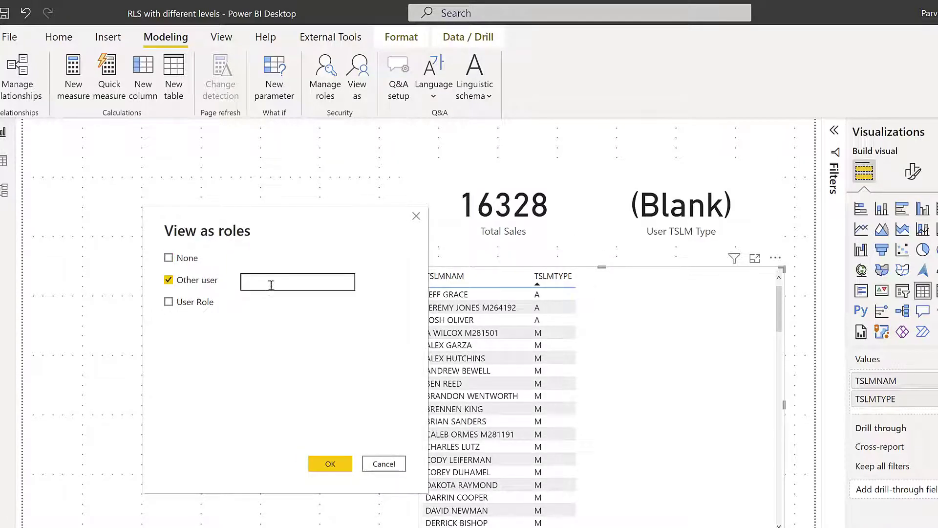
click(269, 282)
click(190, 304)
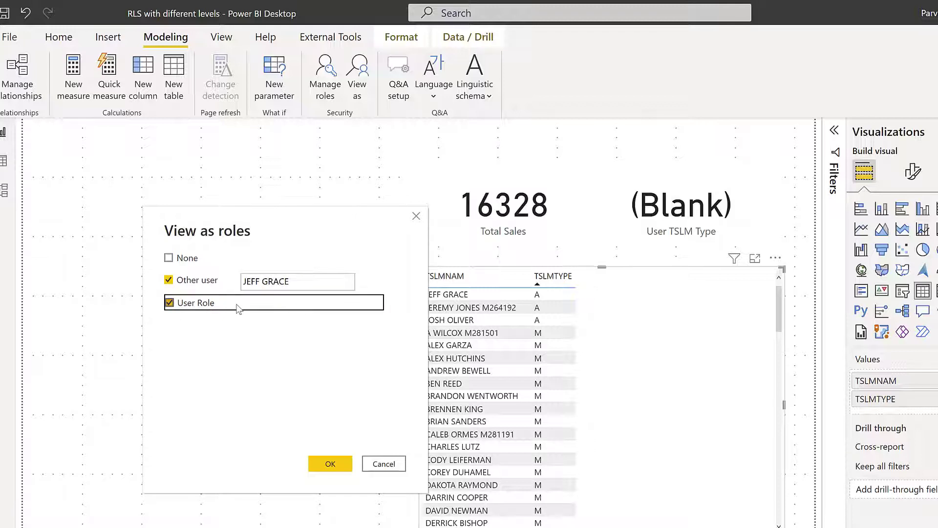
click(335, 465)
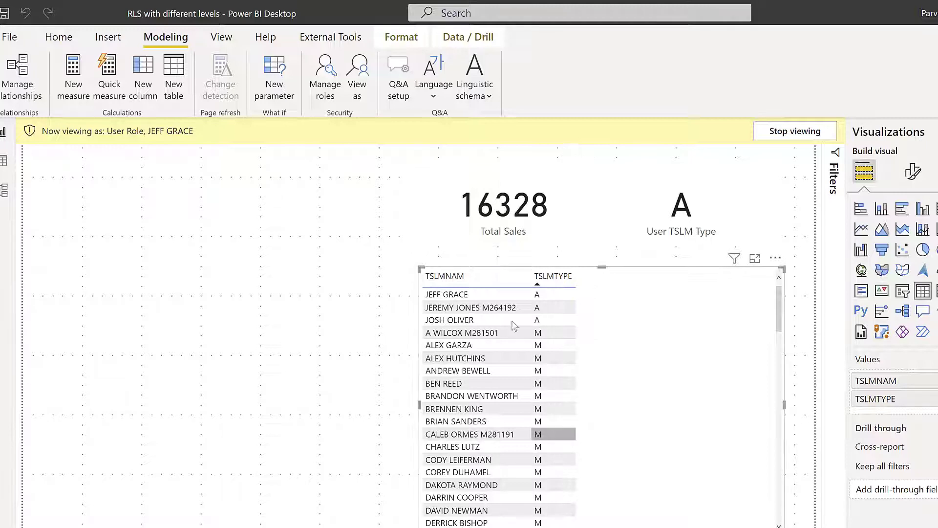
Scroll through the previewed salesperson list, then reopen the View as roles settings
scroll(628, 432, down, 1)
scroll(628, 432, down, 20)
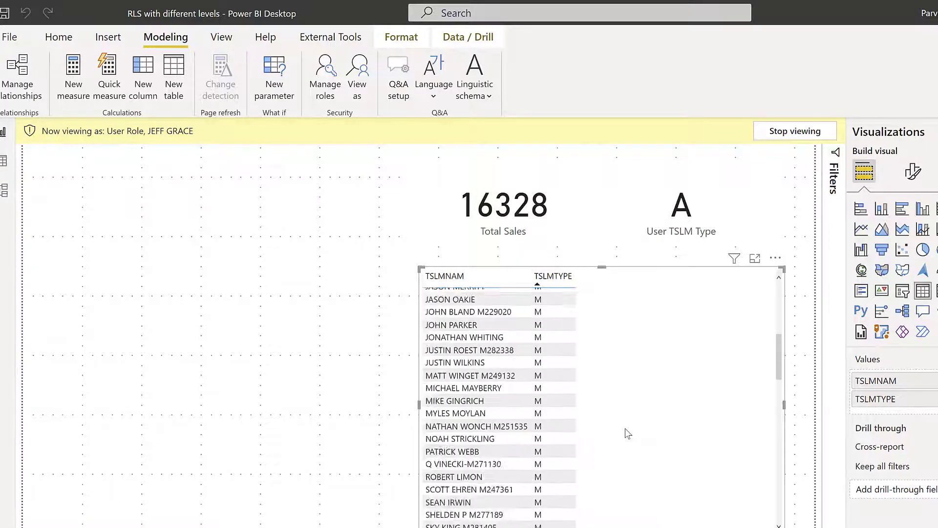
scroll(623, 434, down, 3)
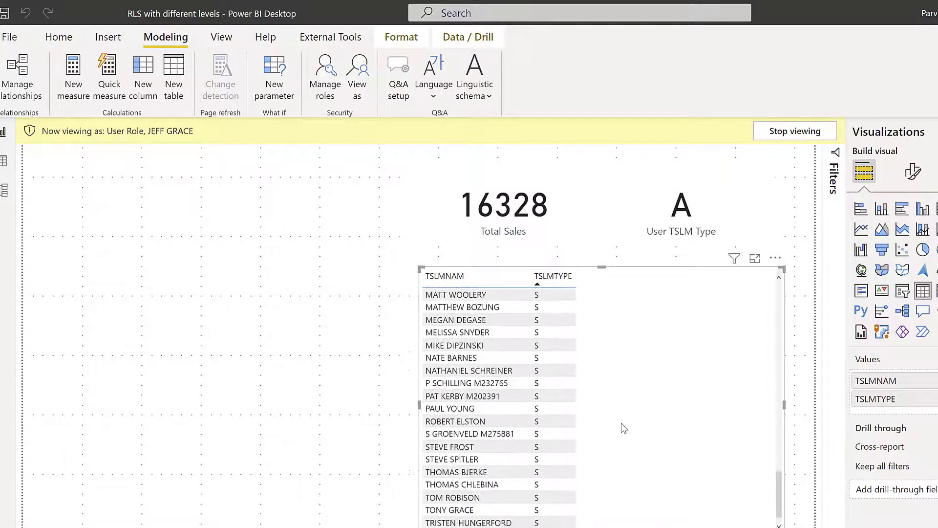
scroll(620, 427, up, 17)
scroll(610, 420, up, 2)
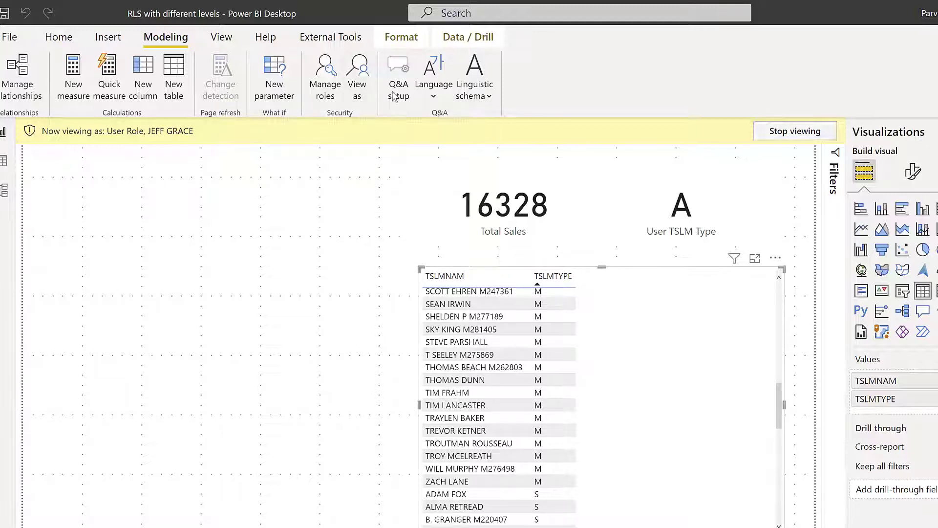
click(349, 76)
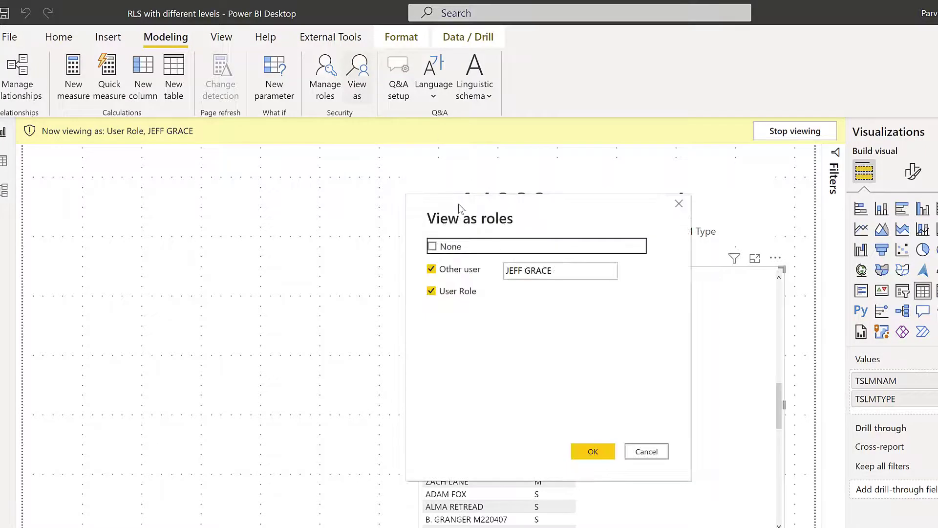
Switch the role preview's Other user to a type-M sample salesperson
drag(458, 204, 171, 220)
click(277, 288)
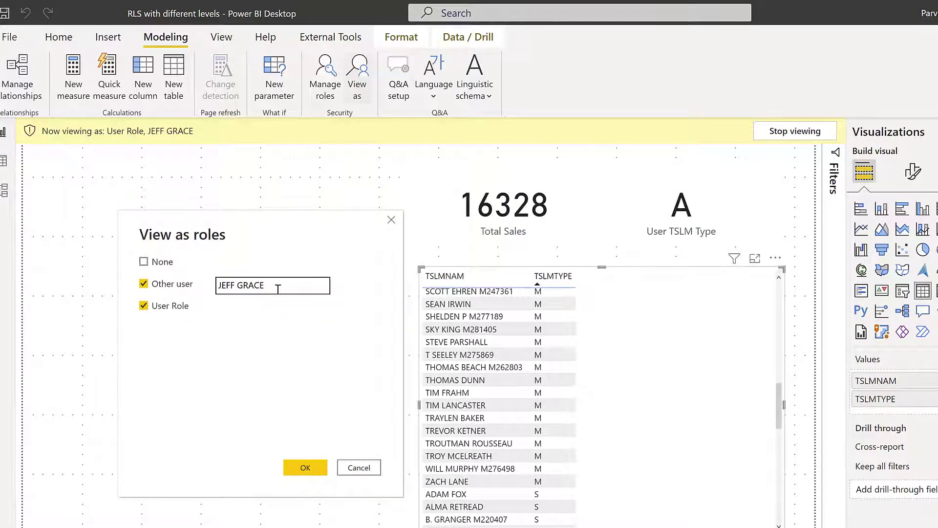
drag(278, 288, 209, 289)
click(303, 467)
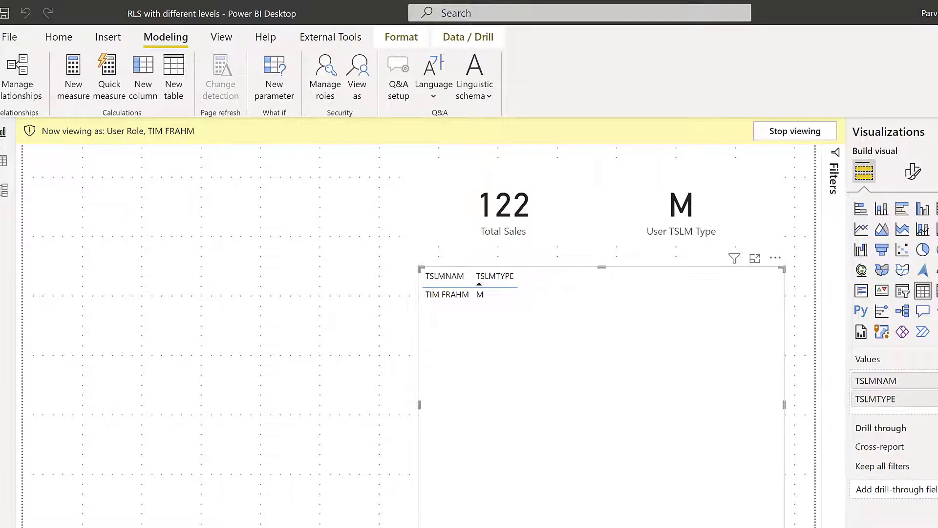
Delete 'ALL (), ' from the User TSLM Type measure's CALCULATE and commit the formula
click(937, 325)
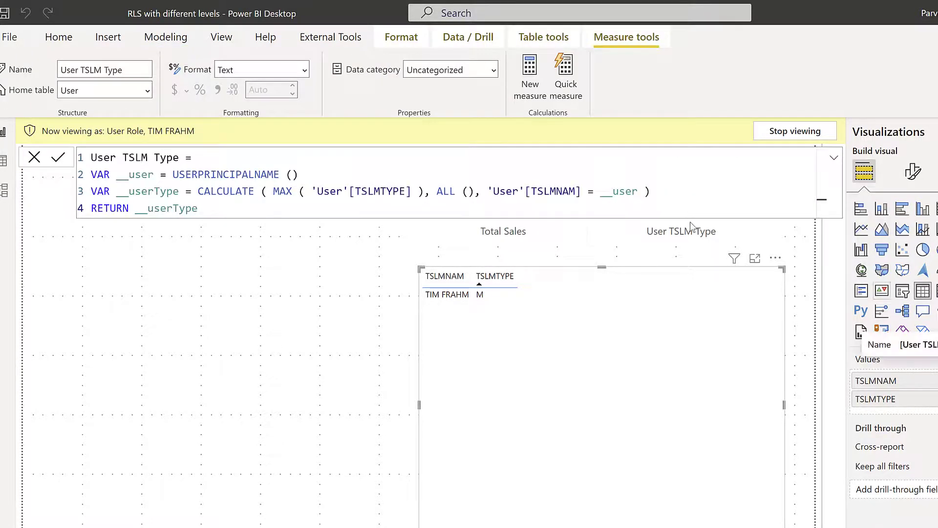
mouse_move(691, 225)
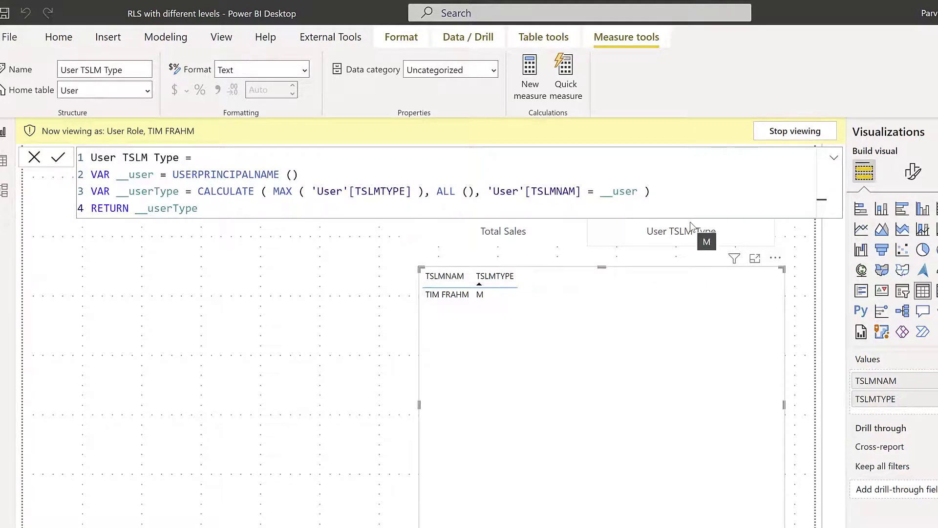
drag(436, 191, 492, 193)
key(BackSpace)
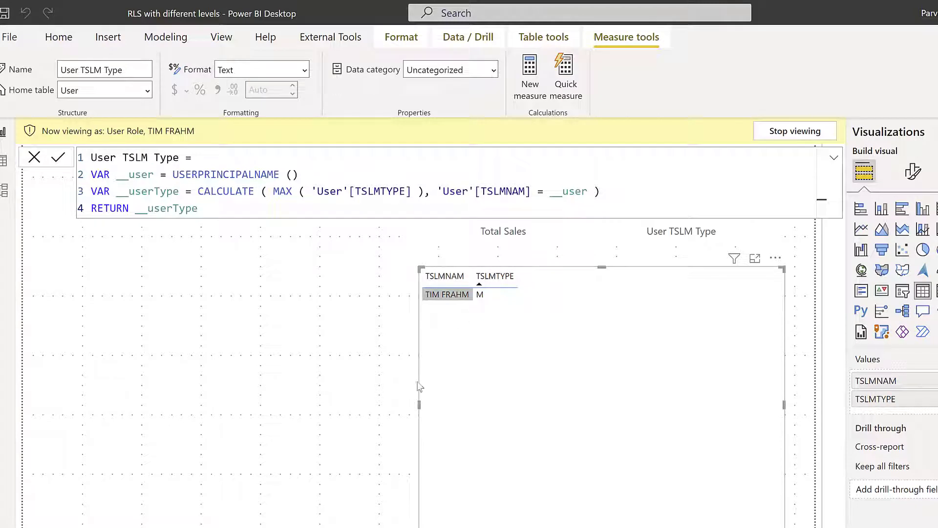
click(371, 355)
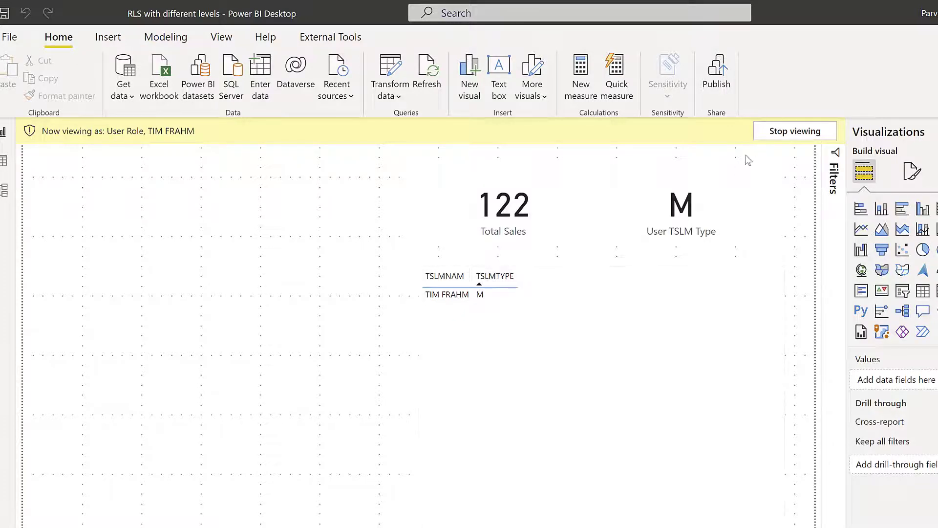
Stop the current preview and view the report as User Role for a type-A sample salesperson
click(795, 131)
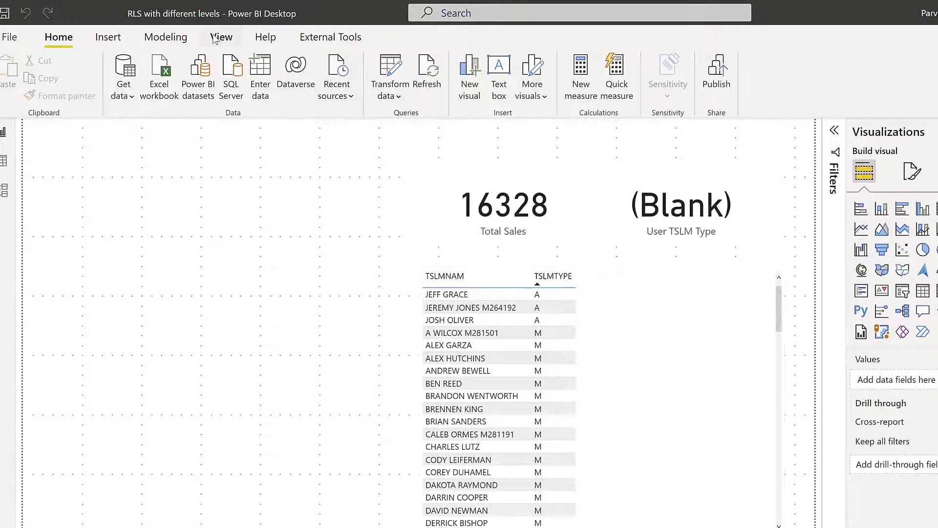
click(221, 38)
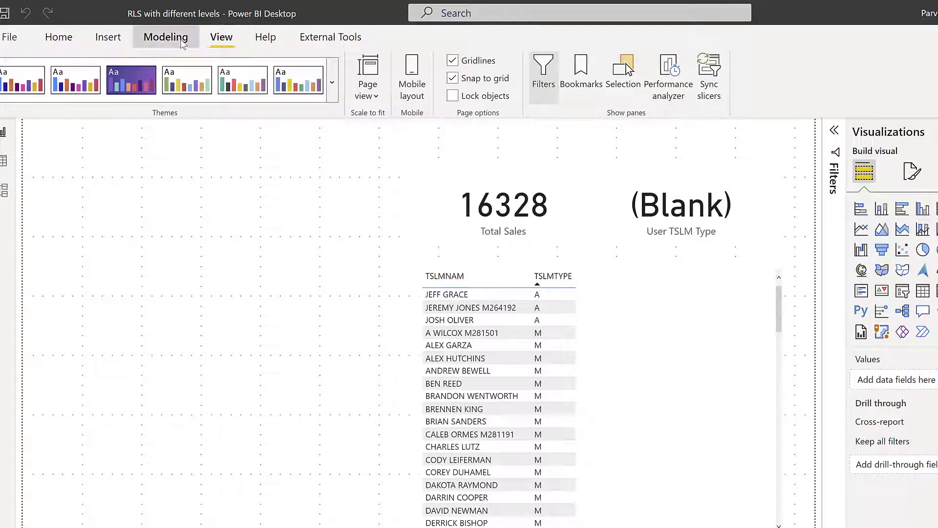
click(166, 37)
click(357, 78)
click(135, 289)
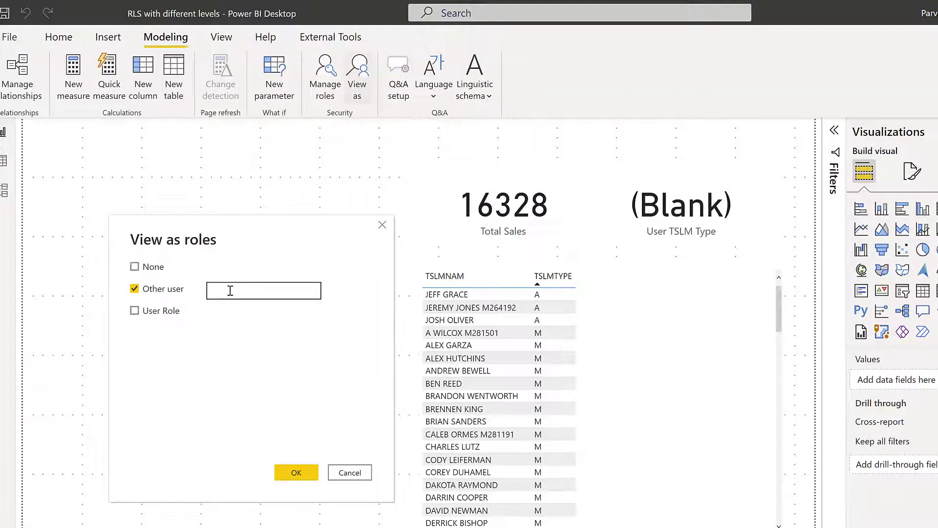
click(163, 311)
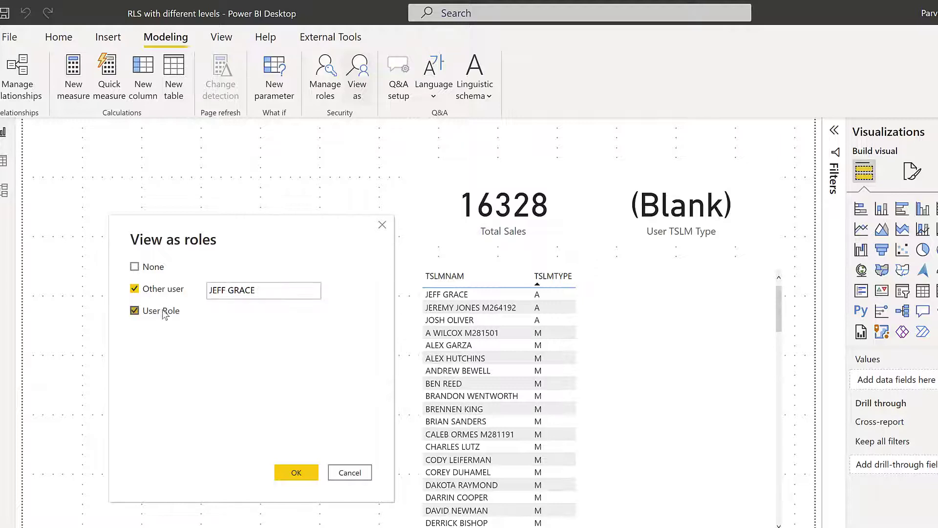
click(296, 473)
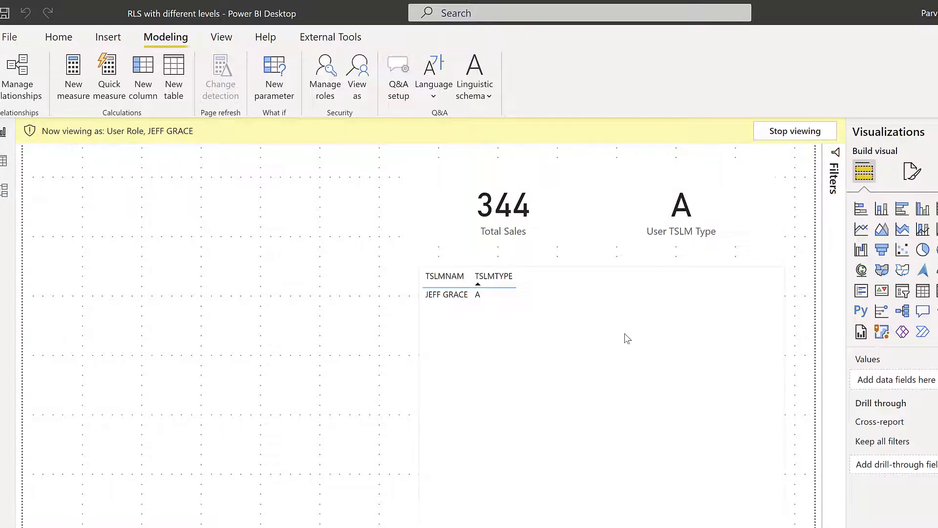
Add the User TSLM Type measure to the salesperson table visual and end the role preview
click(551, 436)
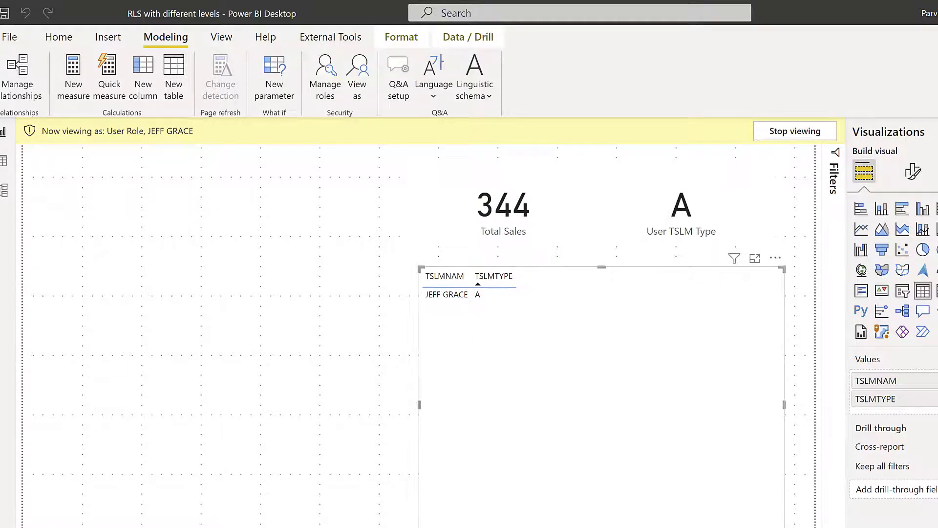
drag(937, 318, 650, 342)
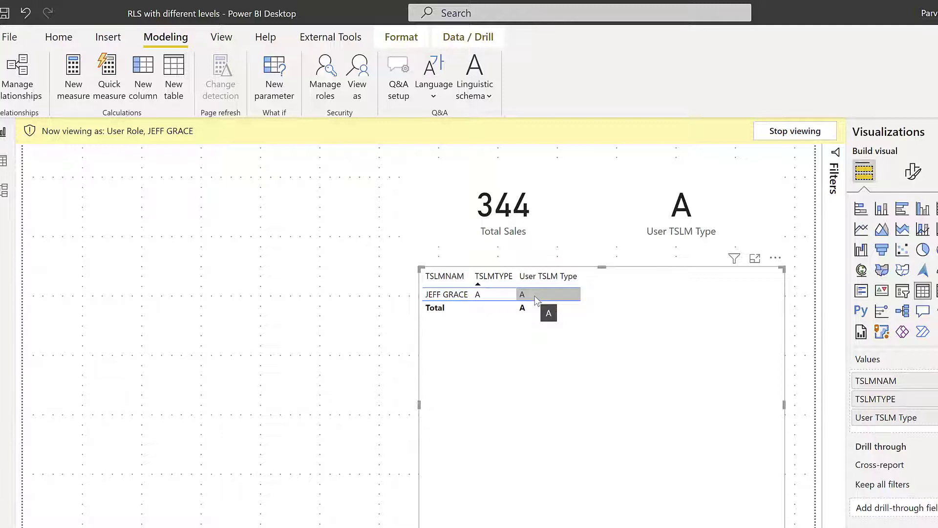
click(789, 132)
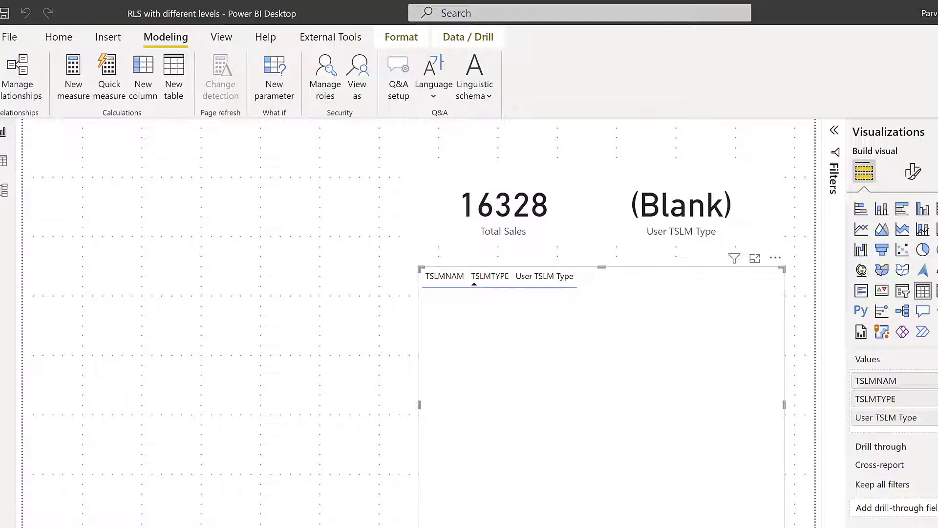
click(937, 344)
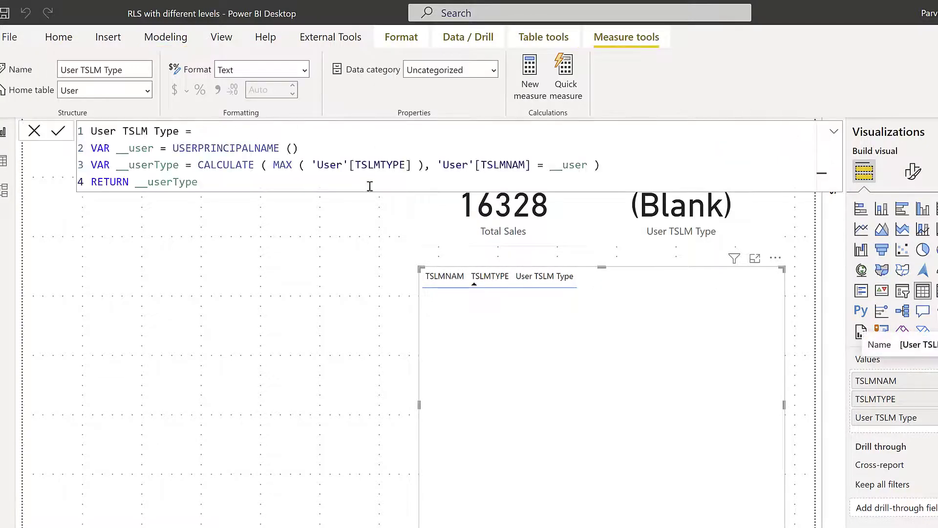
Insert 'ALL (),' before the TSLMNAM filter in the User TSLM Type CALCULATE formula
click(439, 168)
text(ALL)
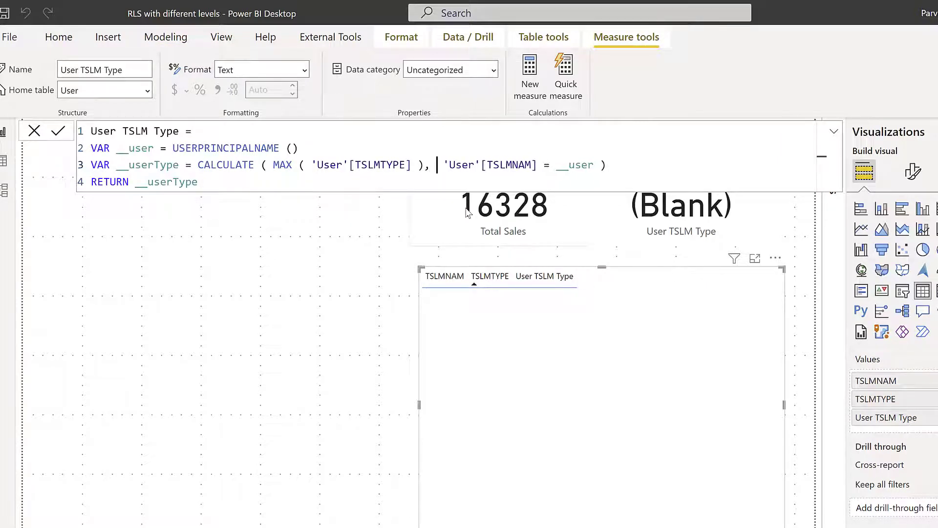
text( (),)
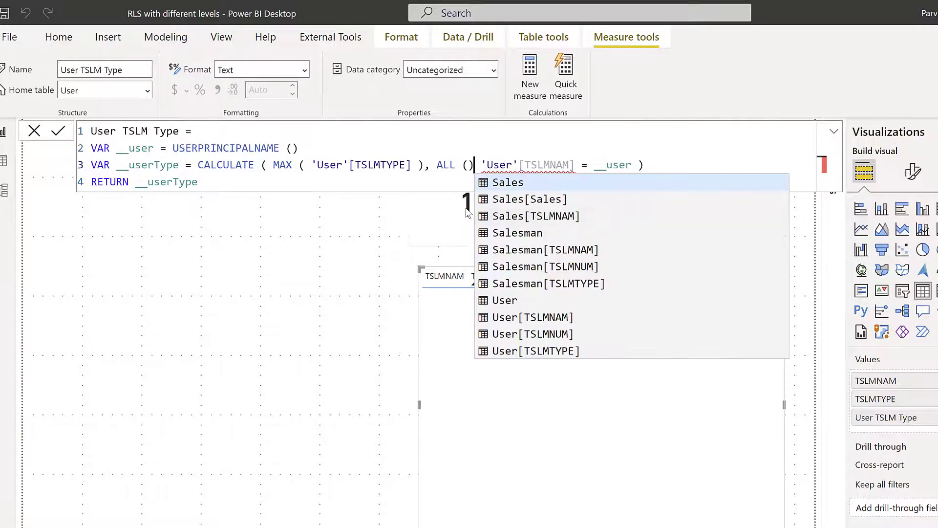
key(Escape)
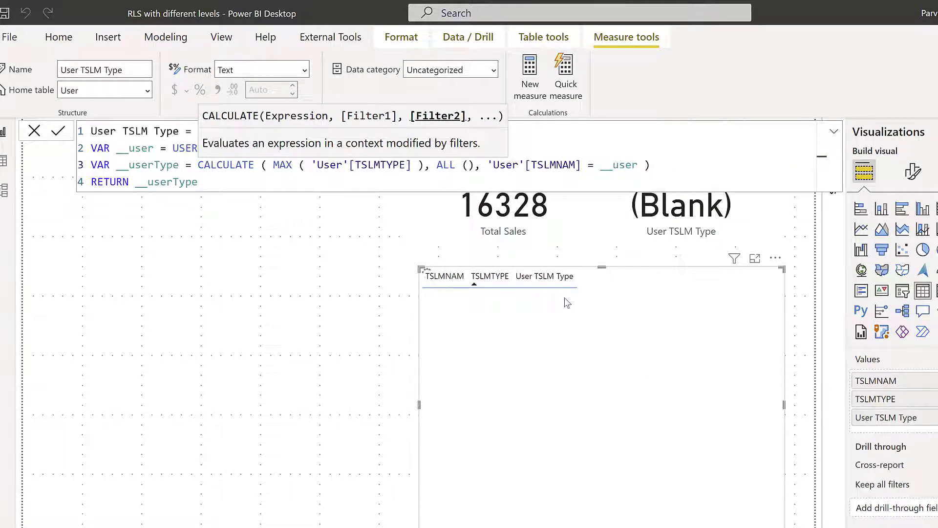
key(Escape)
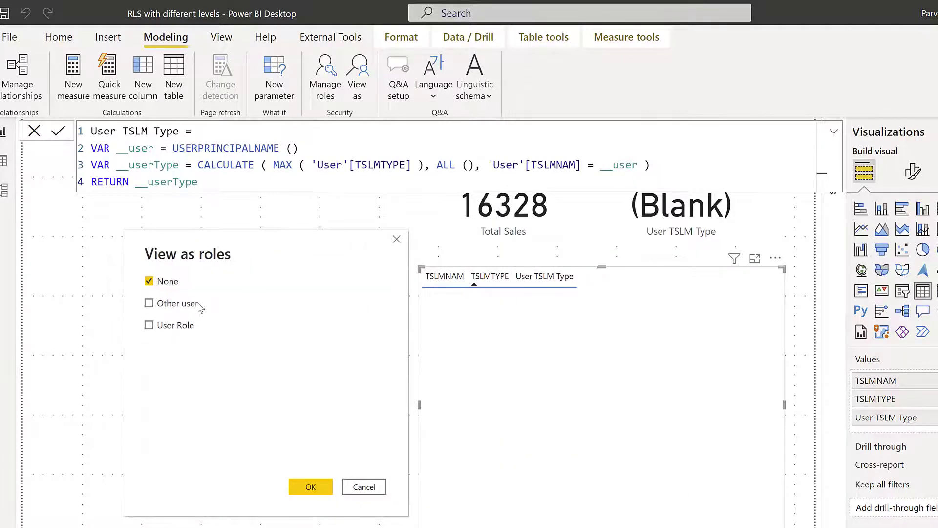
Preview the report as another user, a type-A salesperson, with the User Role applied
click(184, 304)
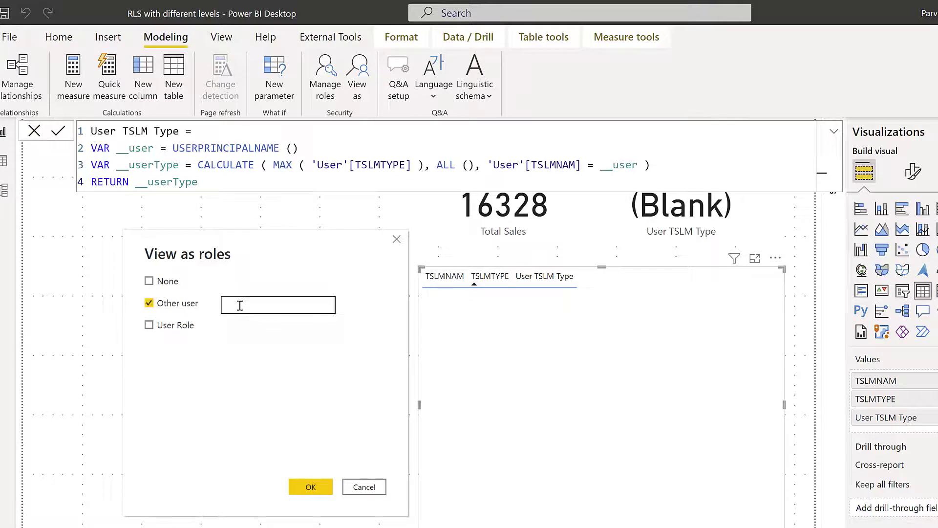
click(180, 325)
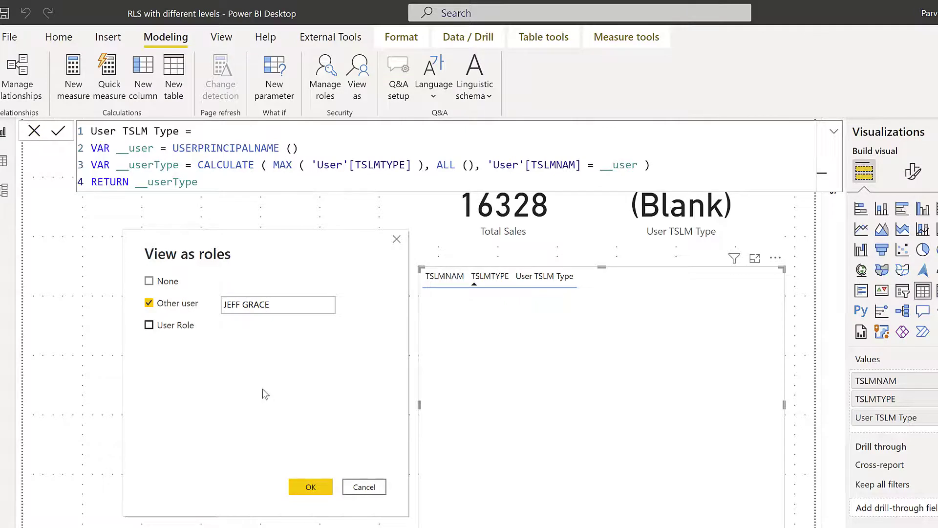
click(311, 486)
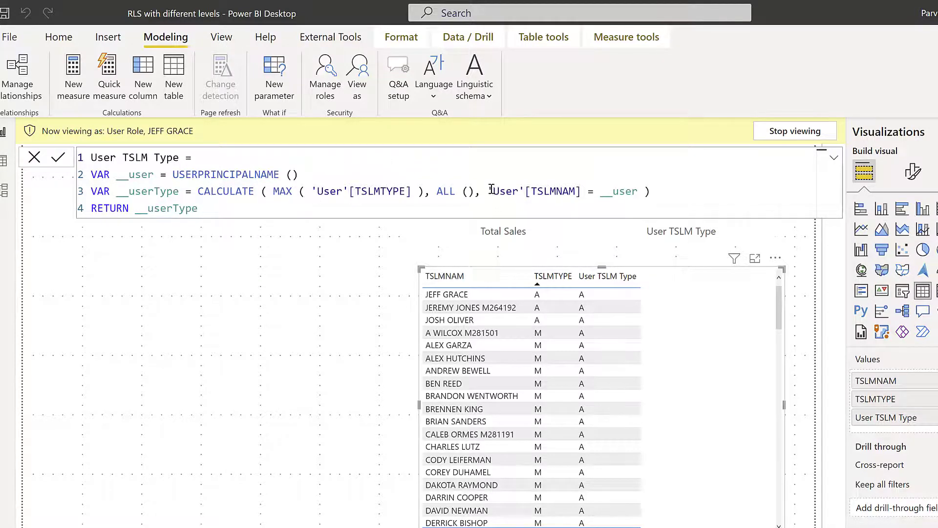
Highlight the TSLMNAM filter condition and then the ALL() filter in the User TSLM Type formula
drag(487, 191, 638, 191)
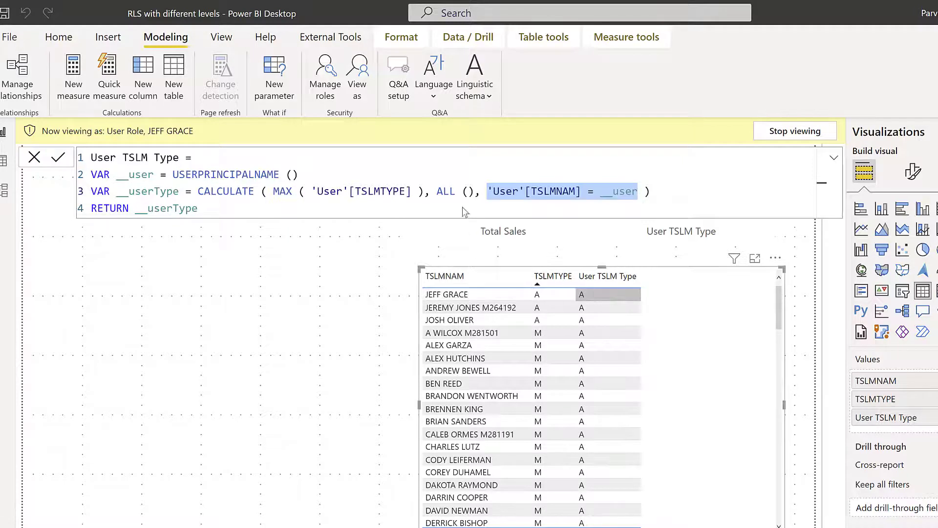
click(438, 191)
key(shift+Right)
key(shift+Right)
key(shift+Right)
key(shift+Right)
key(shift+Right)
key(shift+Right)
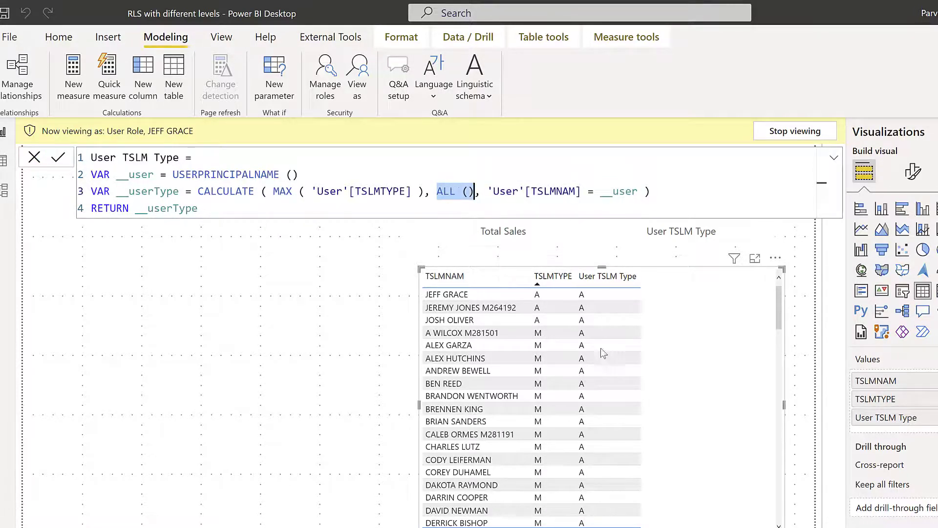
scroll(606, 415, down, 10)
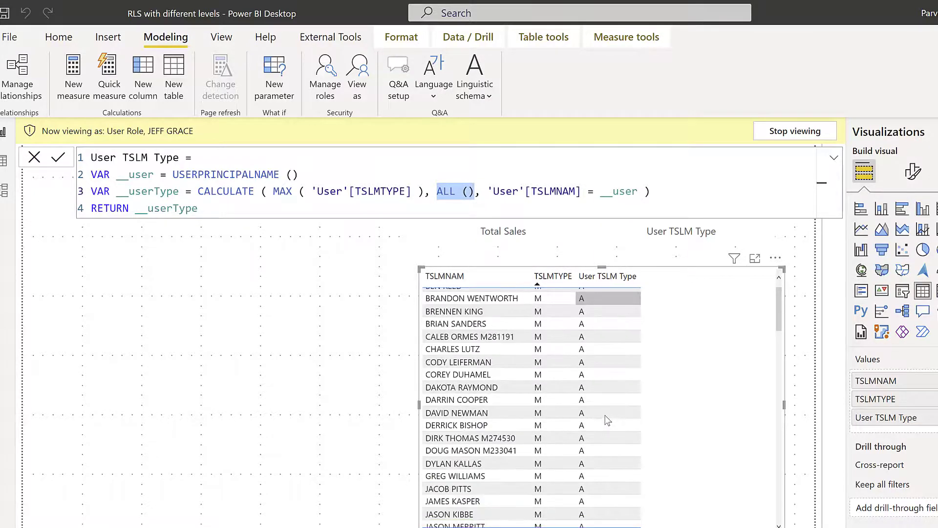